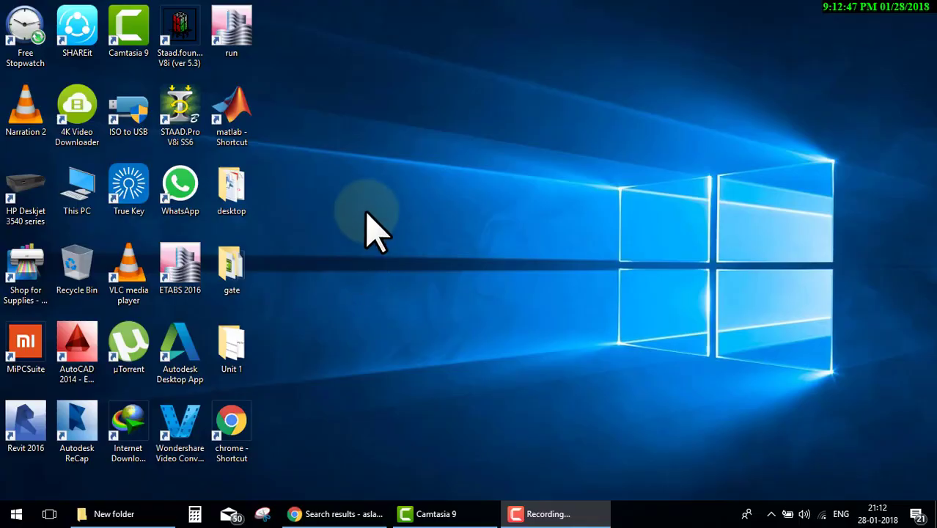
Create a Microsoft Project Document on the desktop with its default name and open it
{"action": "right_click", "coordinate": [363, 196]}
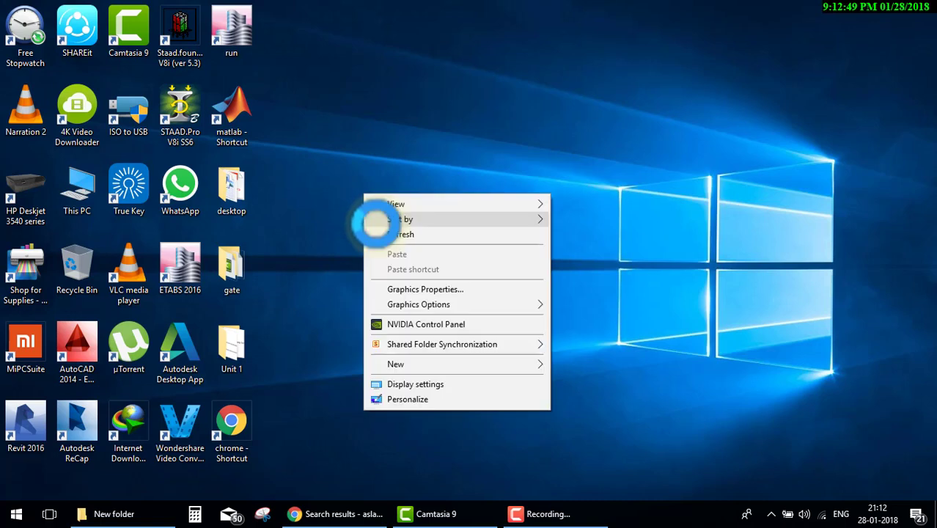
{"action": "mouse_move", "coordinate": [449, 367]}
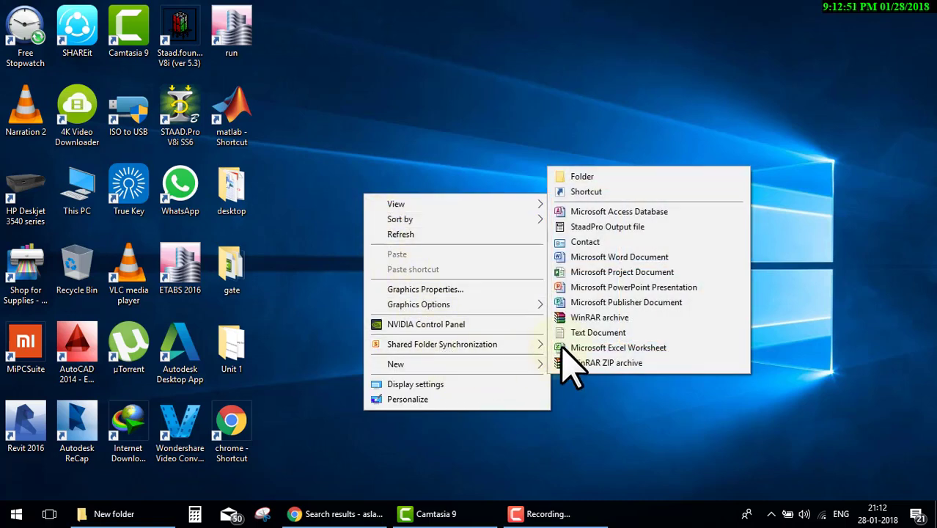
{"action": "left_click", "coordinate": [623, 273]}
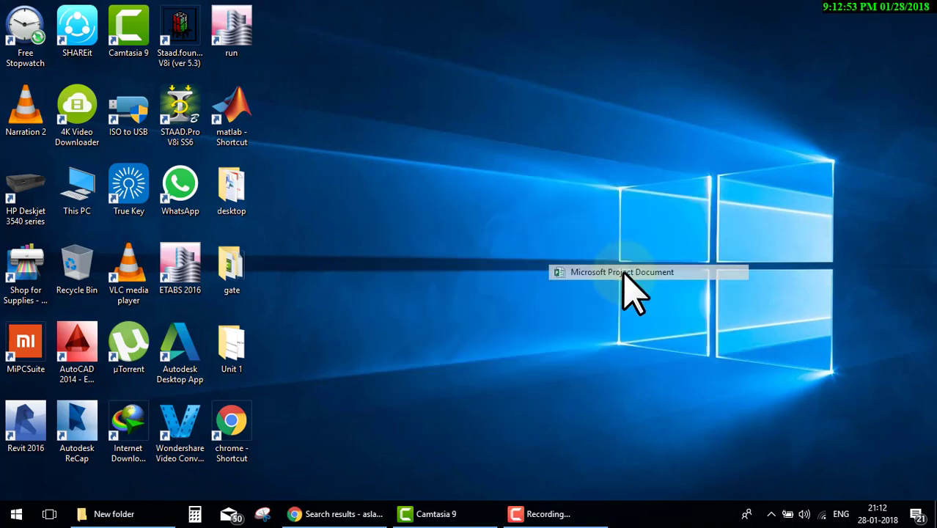
{"action": "key", "text": "Return"}
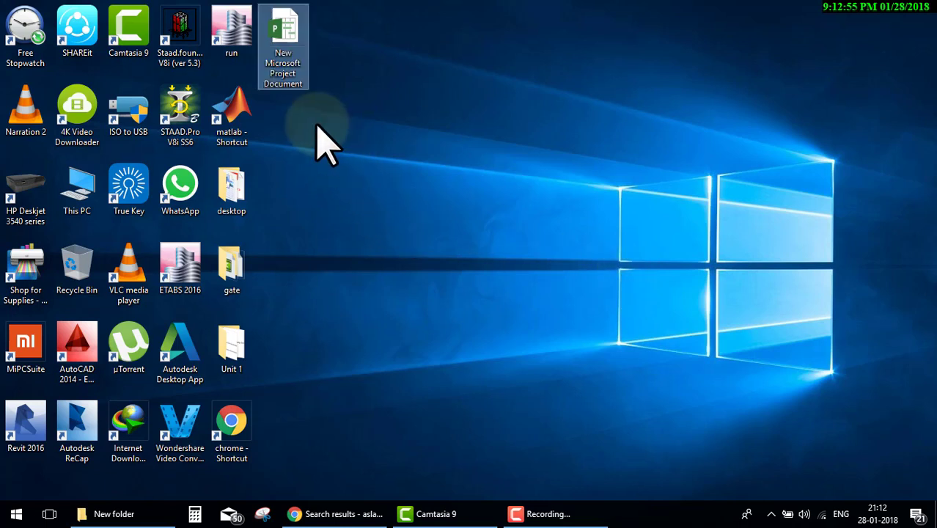
{"action": "double_click", "coordinate": [293, 44]}
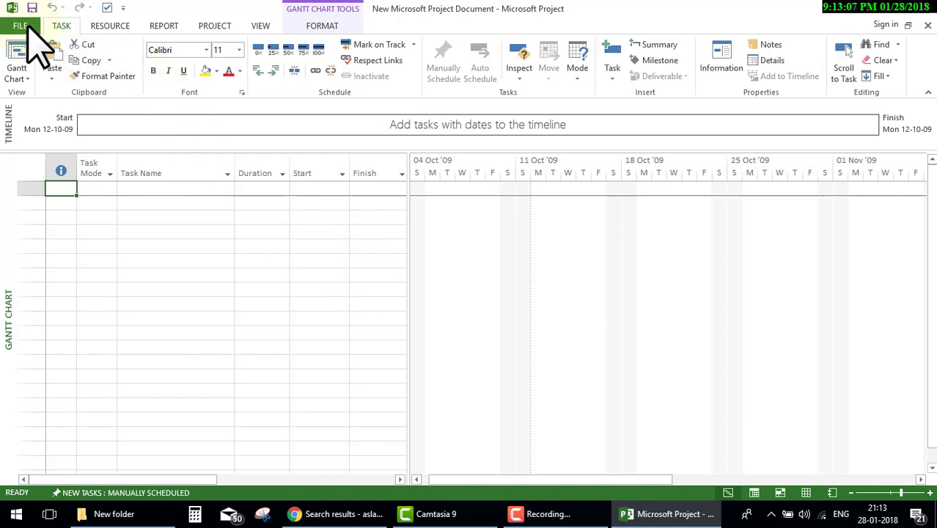
Show the File Info page with the project information and its 12-10-2009 start and finish dates
{"action": "left_click", "coordinate": [22, 28]}
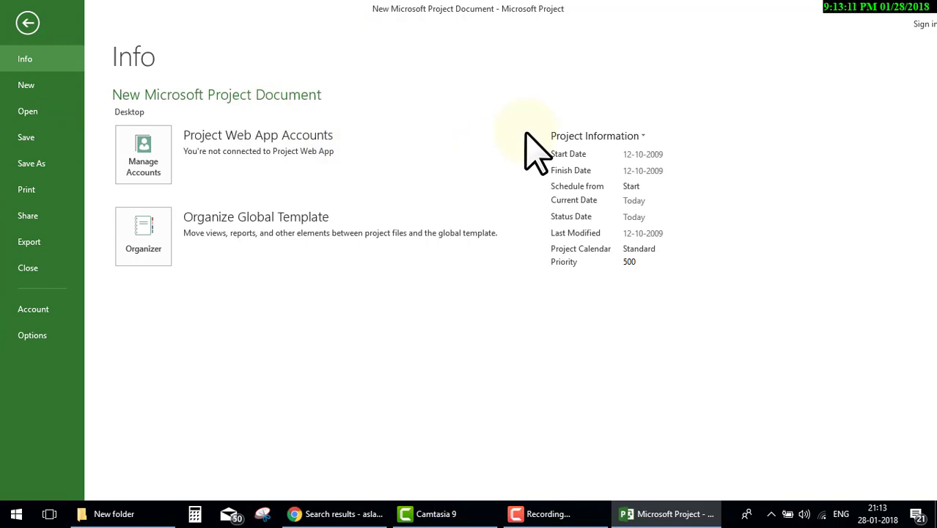
{"action": "key", "text": "ctrl+2"}
{"action": "mouse_move", "coordinate": [534, 114]}
{"action": "left_mouse_down"}
{"action": "mouse_move", "coordinate": [721, 123]}
{"action": "mouse_move", "coordinate": [525, 114]}
{"action": "left_mouse_up"}
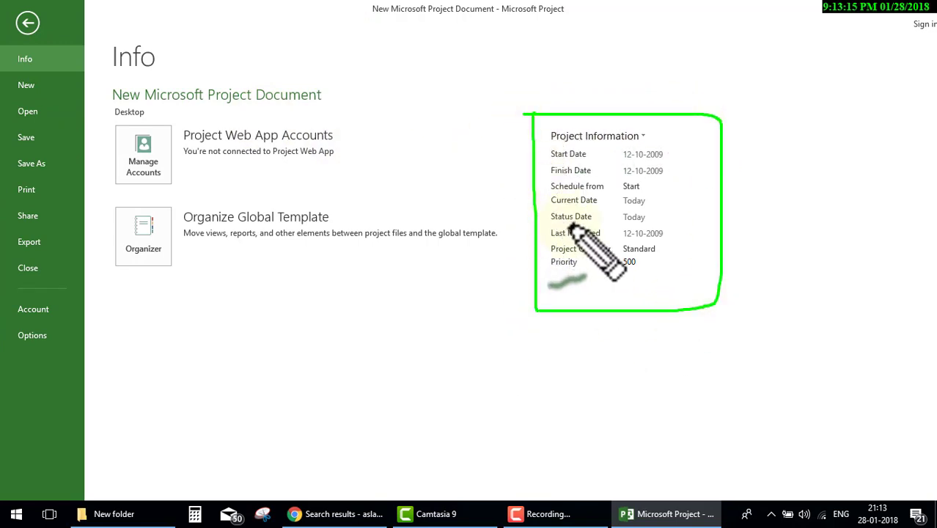
{"action": "key", "text": "Escape"}
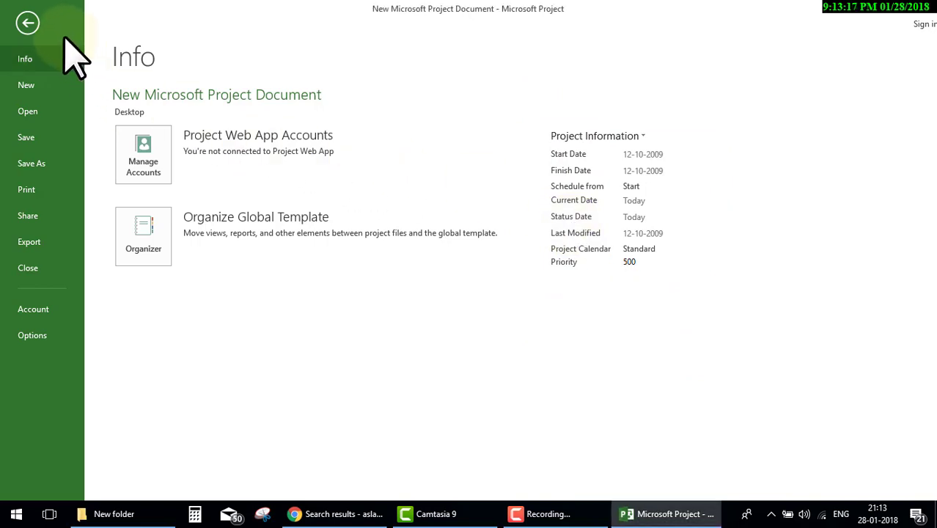
Return to the Gantt chart, show the Project ribbon, and select the row 1 Task Name cell
{"action": "left_click", "coordinate": [28, 24]}
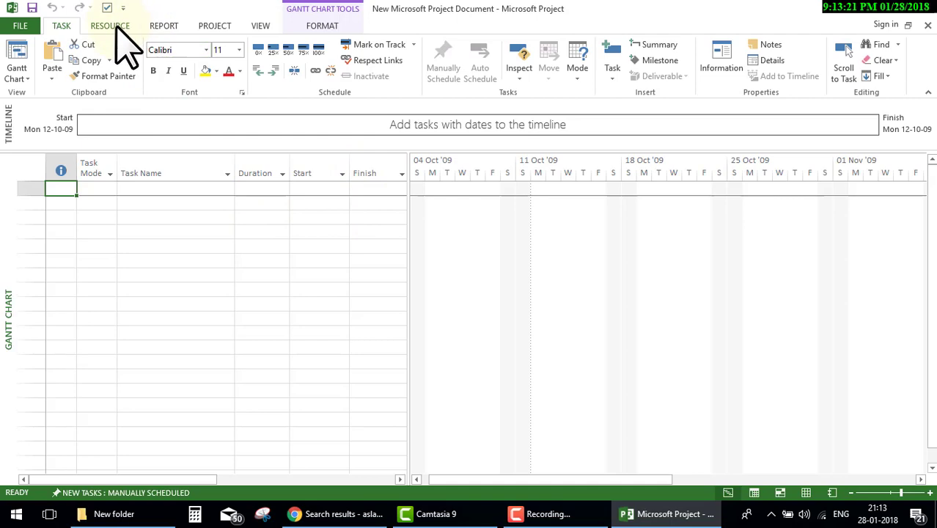
{"action": "left_click", "coordinate": [214, 27]}
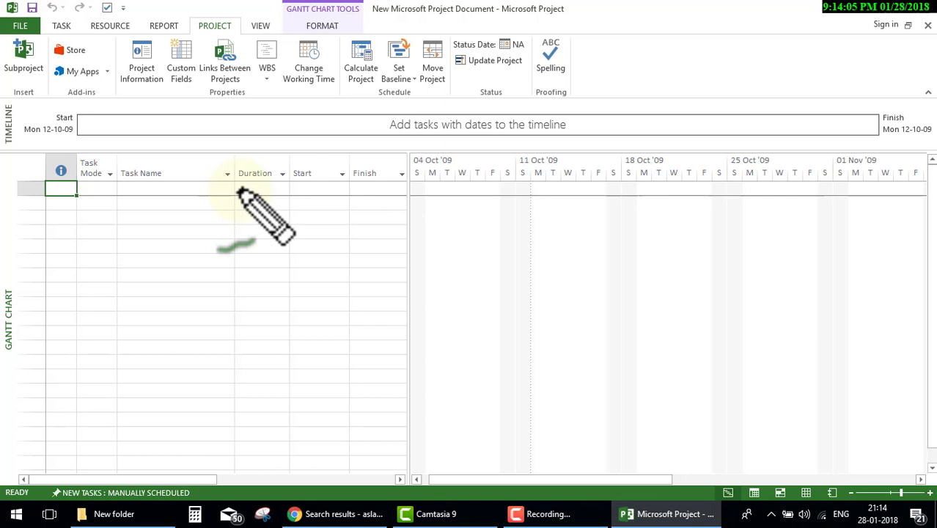
{"action": "left_click", "coordinate": [181, 188]}
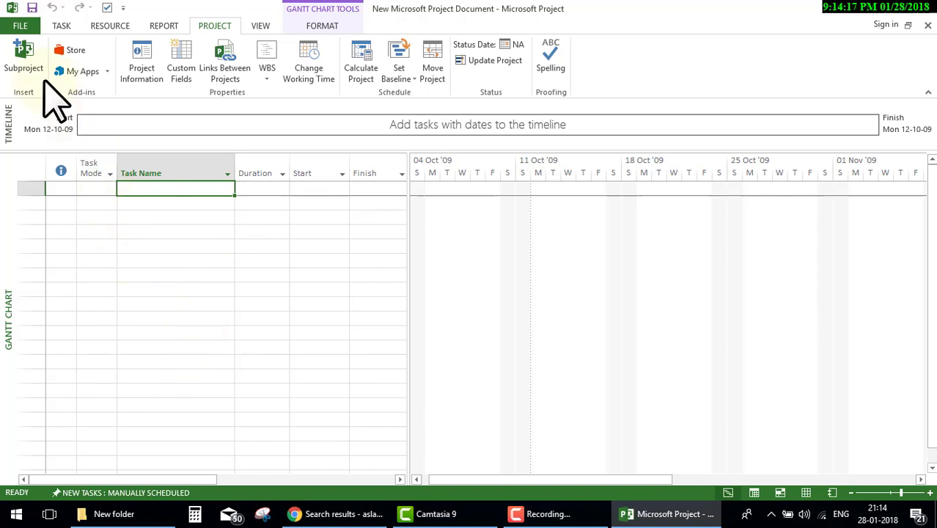
Open Project Options on the General page, with Gantt with Timeline as the default view
{"action": "left_click", "coordinate": [19, 27]}
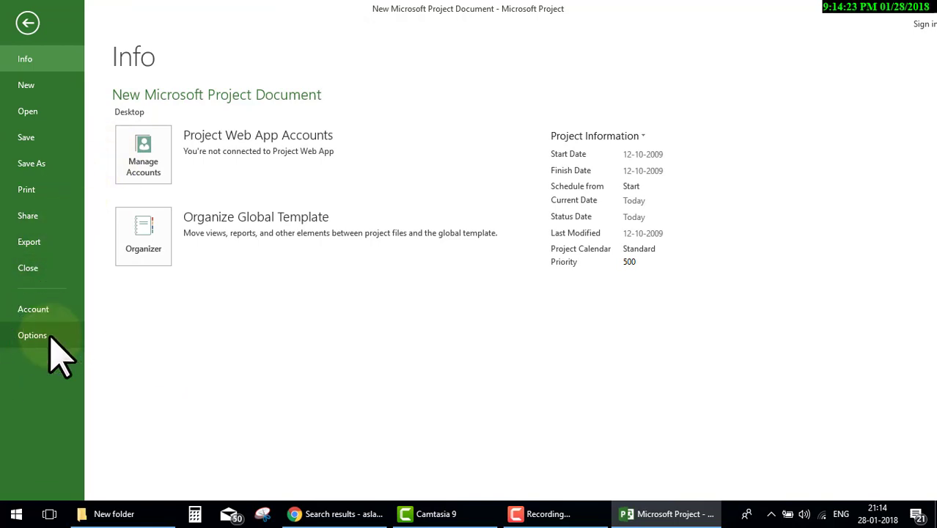
{"action": "left_click_drag", "start_coordinate": [9, 324], "coordinate": [49, 328]}
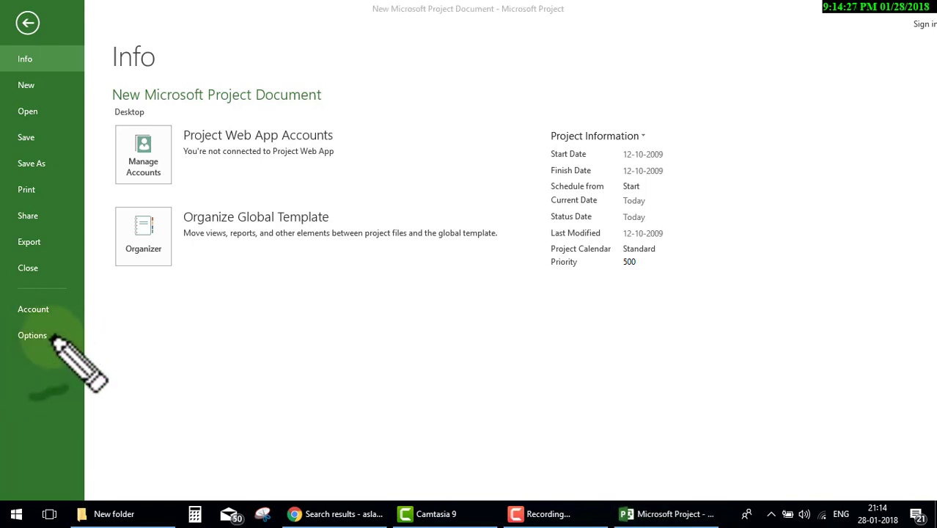
{"action": "left_click", "coordinate": [51, 340]}
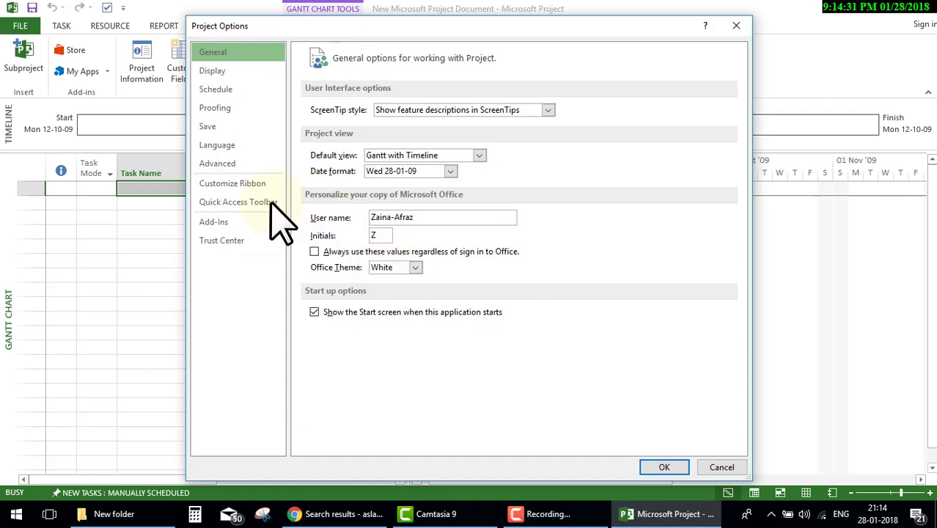
{"action": "left_click_drag", "start_coordinate": [204, 129], "coordinate": [242, 123]}
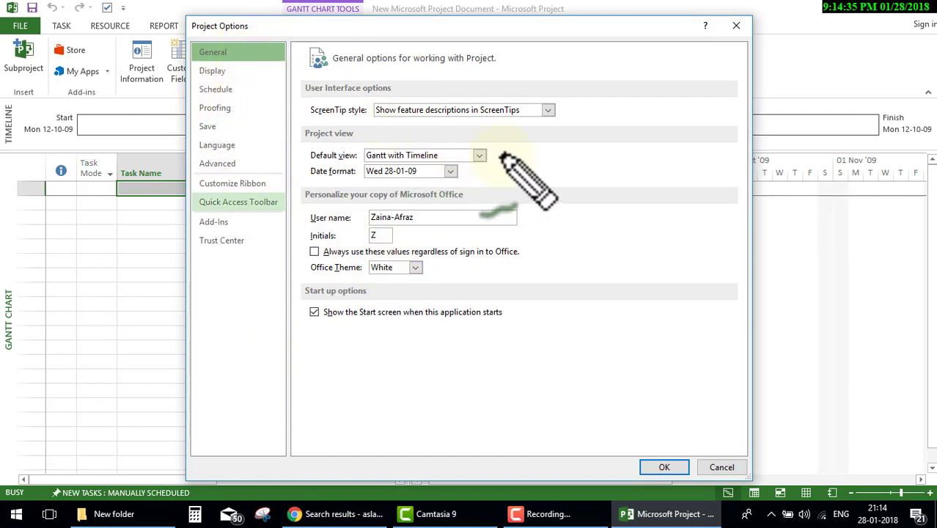
{"action": "mouse_move", "coordinate": [502, 146]}
{"action": "left_mouse_down"}
{"action": "mouse_move", "coordinate": [361, 151]}
{"action": "mouse_move", "coordinate": [499, 144]}
{"action": "left_mouse_up"}
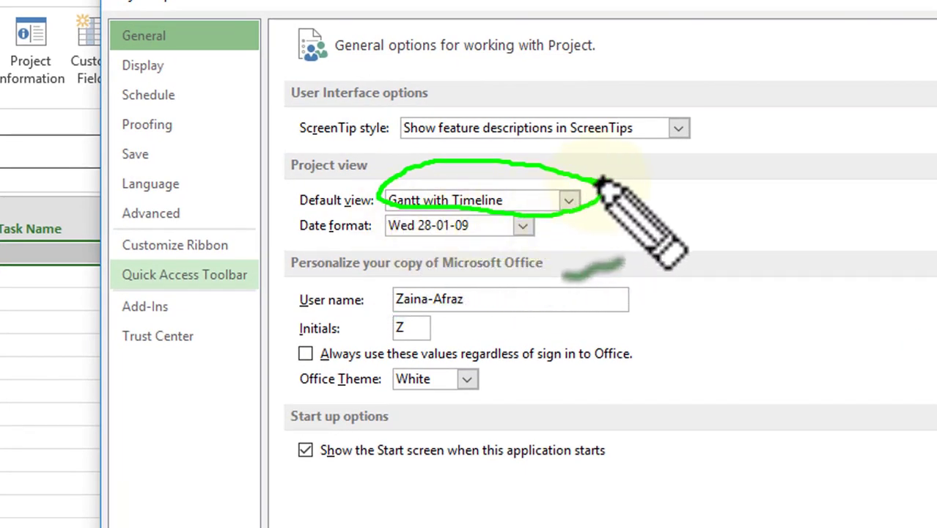
{"action": "left_click_drag", "start_coordinate": [603, 178], "coordinate": [728, 145]}
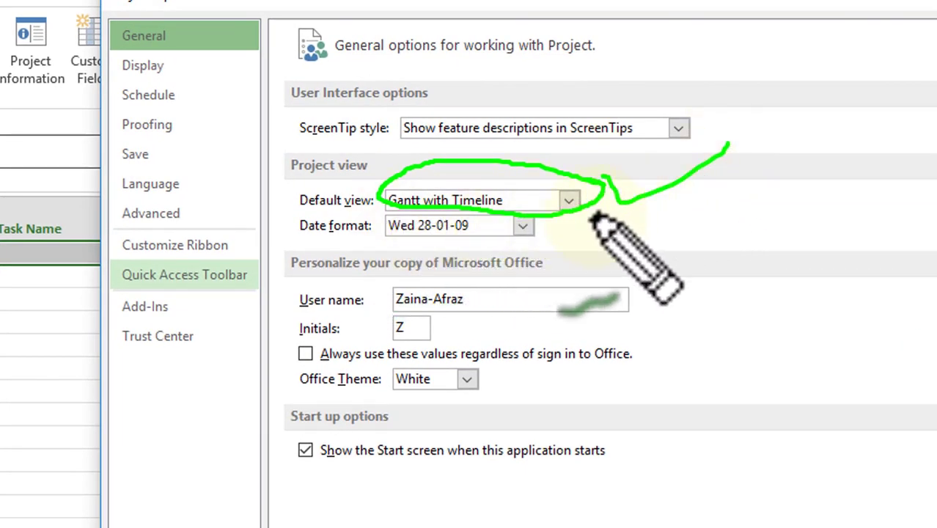
{"action": "left_click_drag", "start_coordinate": [372, 243], "coordinate": [541, 220]}
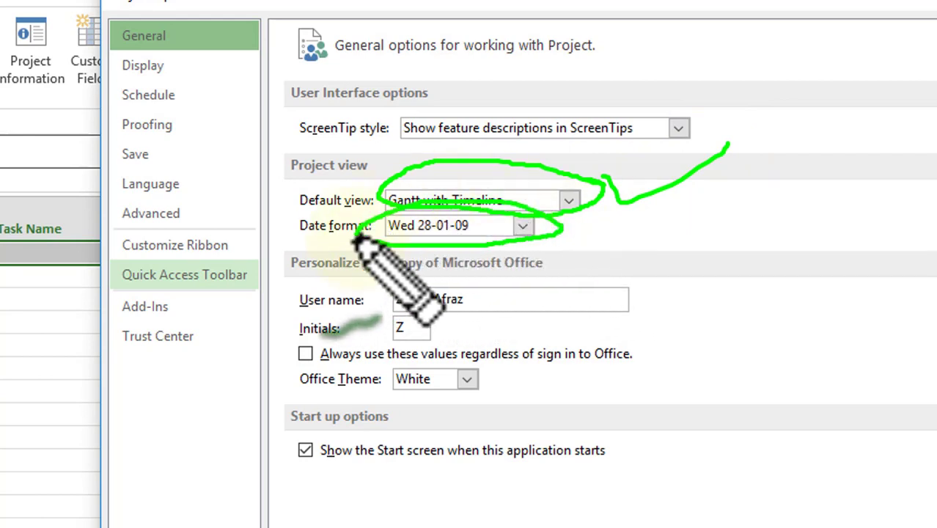
{"action": "key", "text": "Escape"}
Check the date format list and keep Wed 28-01-09
{"action": "left_click", "coordinate": [523, 225]}
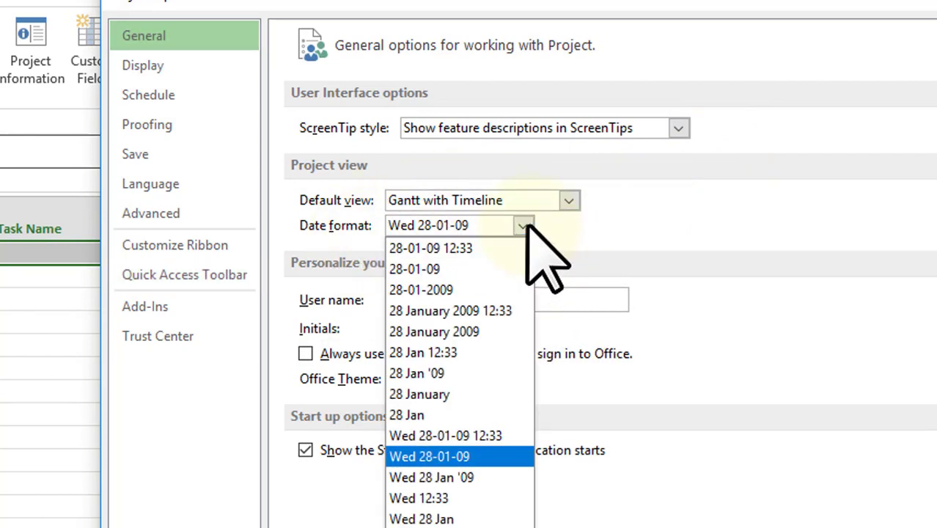
{"action": "left_click", "coordinate": [526, 226]}
{"action": "key", "text": "ctrl+2"}
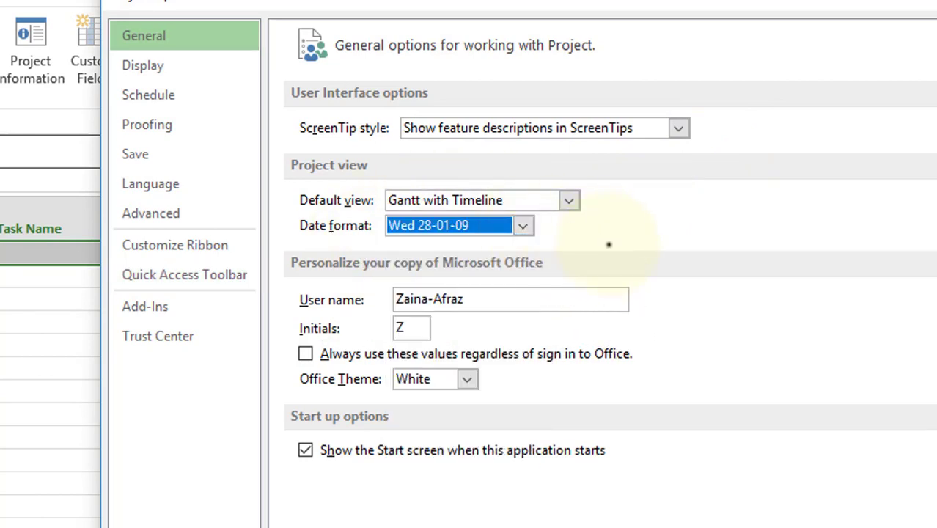
{"action": "left_click_drag", "start_coordinate": [506, 323], "coordinate": [565, 308]}
{"action": "mouse_move", "coordinate": [541, 228]}
{"action": "left_mouse_down"}
{"action": "mouse_move", "coordinate": [600, 235]}
{"action": "mouse_move", "coordinate": [690, 177]}
{"action": "left_mouse_up"}
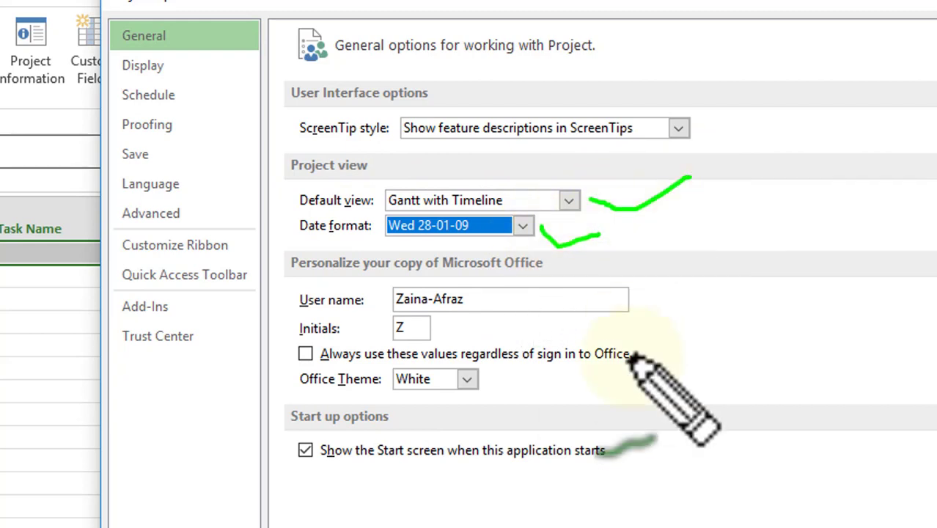
{"action": "mouse_move", "coordinate": [656, 283]}
{"action": "left_mouse_down"}
{"action": "mouse_move", "coordinate": [505, 260]}
{"action": "mouse_move", "coordinate": [646, 275]}
{"action": "left_mouse_up"}
{"action": "mouse_move", "coordinate": [293, 87]}
{"action": "left_mouse_down"}
{"action": "mouse_move", "coordinate": [671, 154]}
{"action": "mouse_move", "coordinate": [290, 92]}
{"action": "left_mouse_up"}
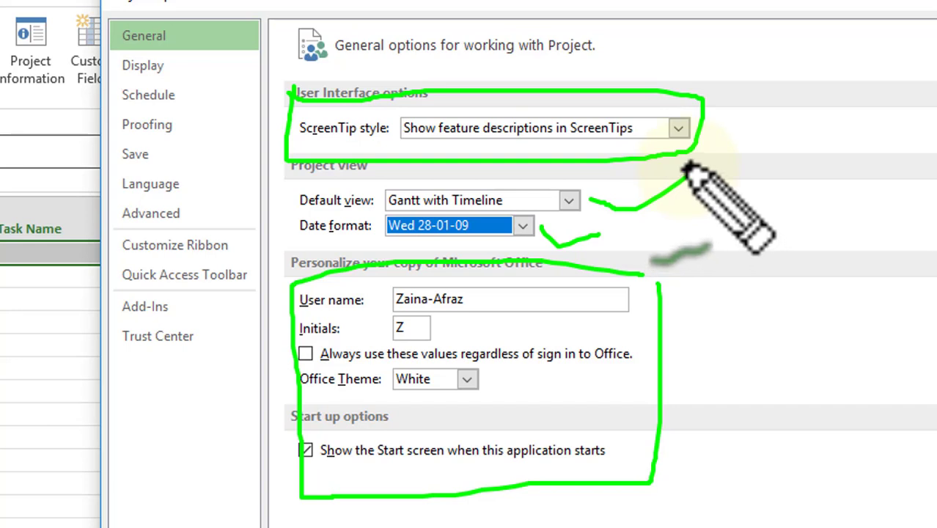
{"action": "left_click_drag", "start_coordinate": [713, 109], "coordinate": [847, 70]}
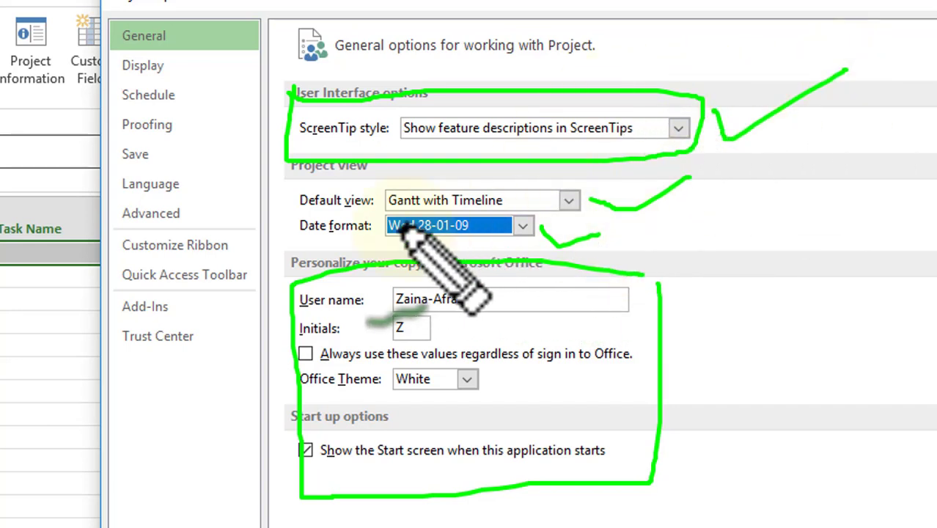
Go to the Display options and keep Gregorian as the calendar type
{"action": "key", "text": "Escape"}
{"action": "left_click", "coordinate": [174, 63]}
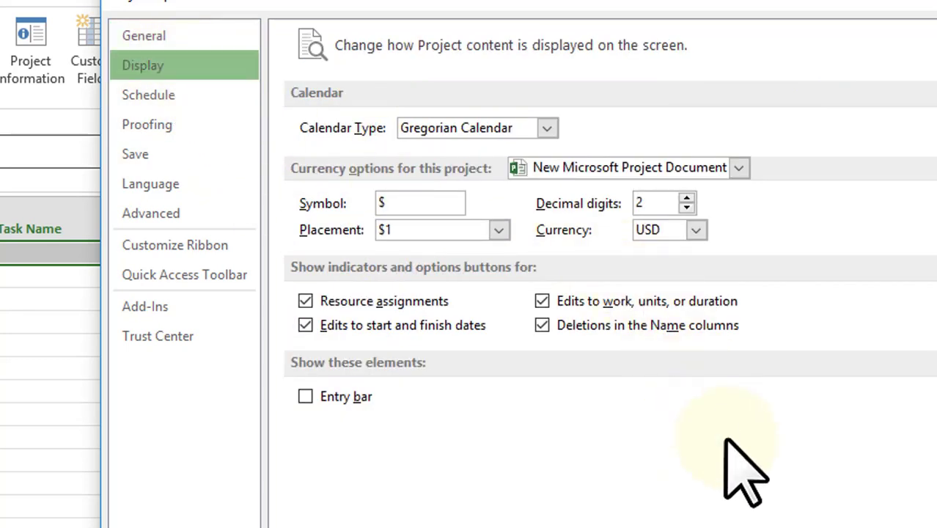
{"action": "key", "text": "ctrl+2"}
{"action": "left_click_drag", "start_coordinate": [528, 204], "coordinate": [587, 188]}
{"action": "left_click_drag", "start_coordinate": [566, 98], "coordinate": [548, 127]}
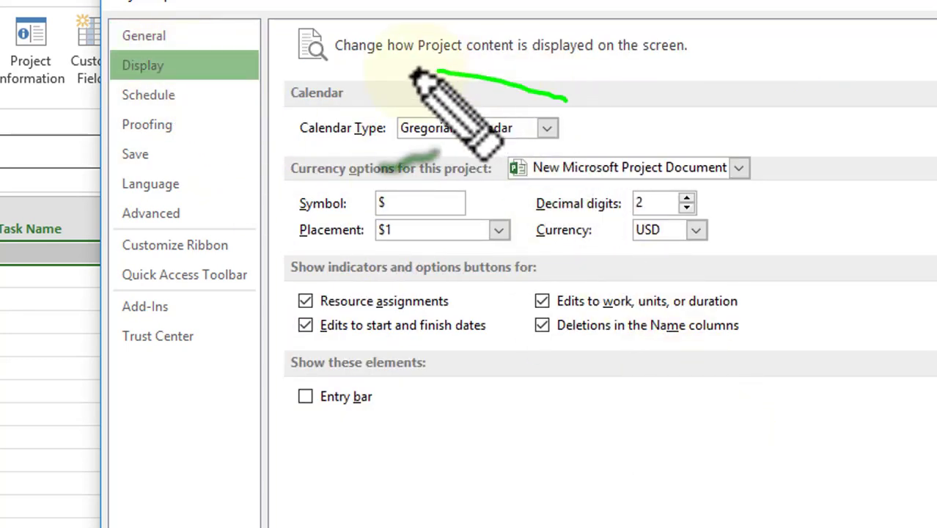
{"action": "key", "text": "Escape"}
{"action": "left_click", "coordinate": [548, 129]}
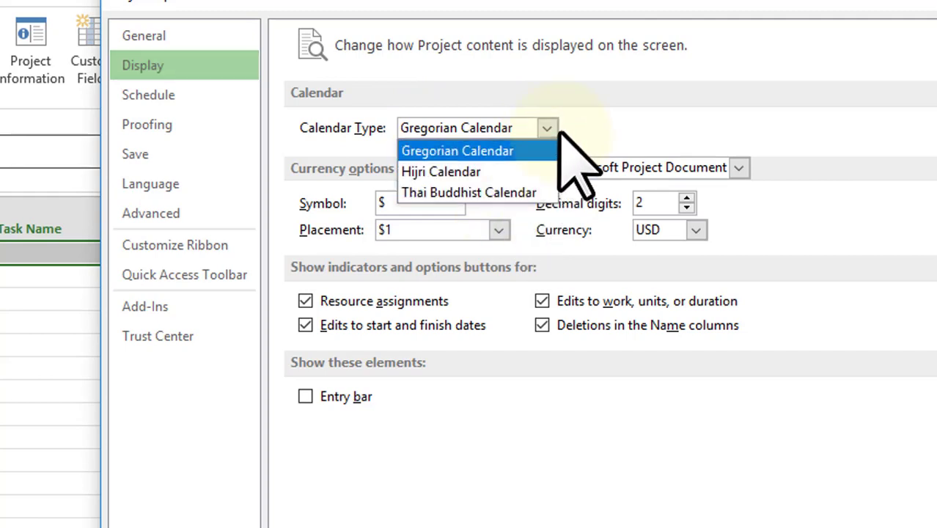
{"action": "left_click", "coordinate": [547, 128]}
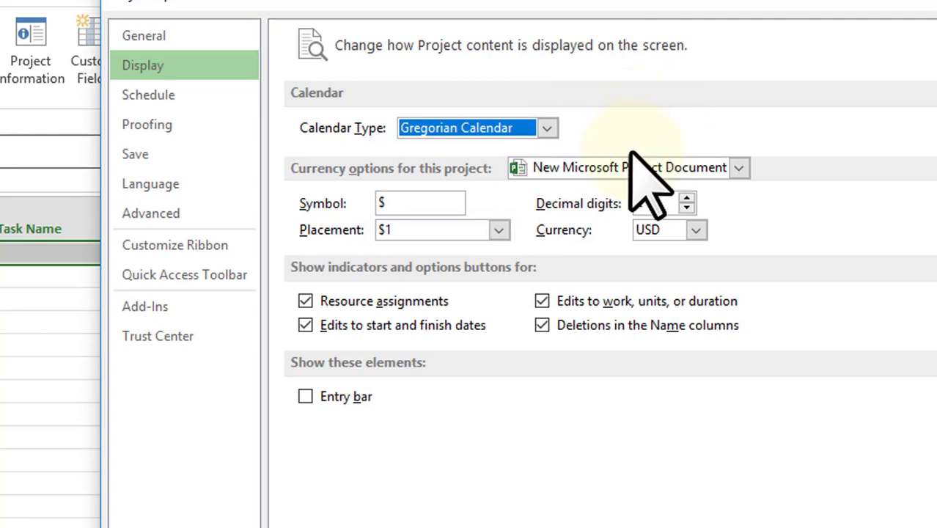
Change the project currency from USD to INR, giving the ₹ symbol
{"action": "key", "text": "ctrl+2"}
{"action": "left_click_drag", "start_coordinate": [700, 286], "coordinate": [759, 273]}
{"action": "left_click_drag", "start_coordinate": [737, 179], "coordinate": [743, 250]}
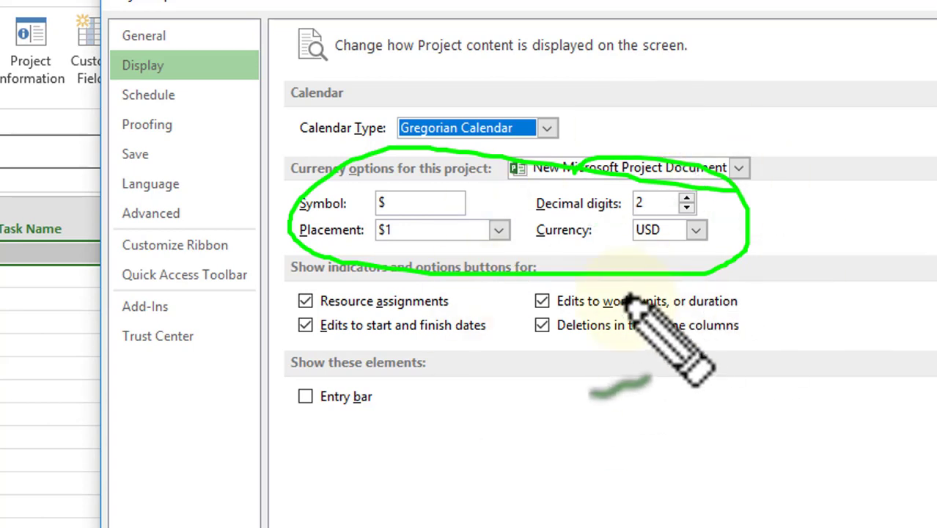
{"action": "key", "text": "Escape"}
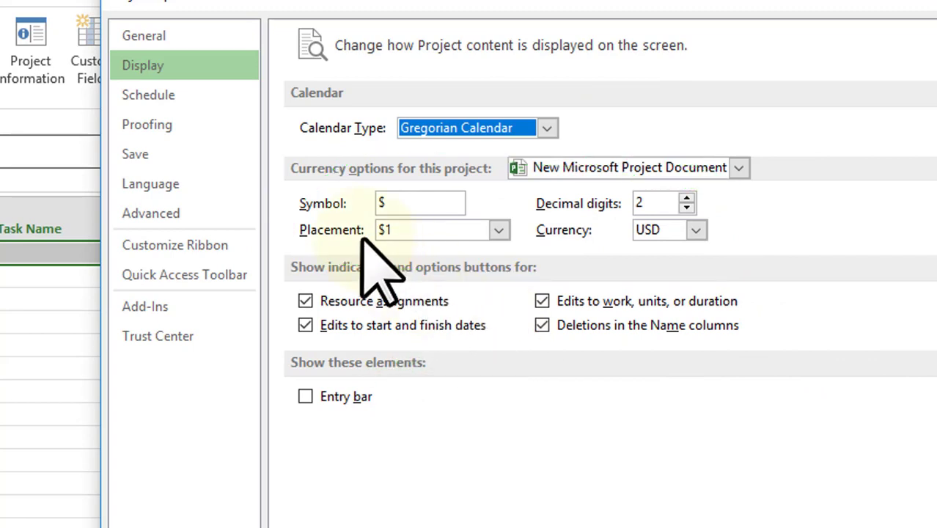
{"action": "left_click", "coordinate": [696, 230]}
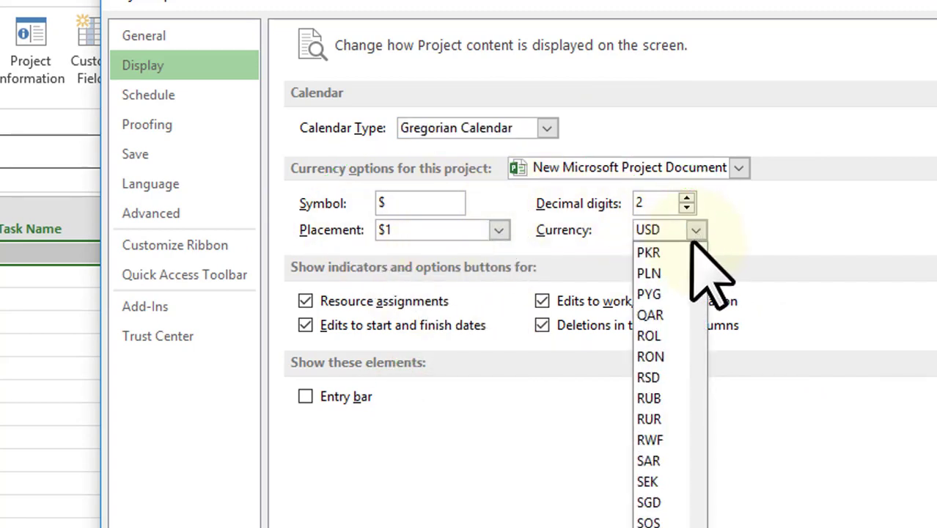
{"action": "scroll", "coordinate": [701, 272], "scroll_direction": "up", "scroll_amount": 15}
{"action": "key", "text": "Escape"}
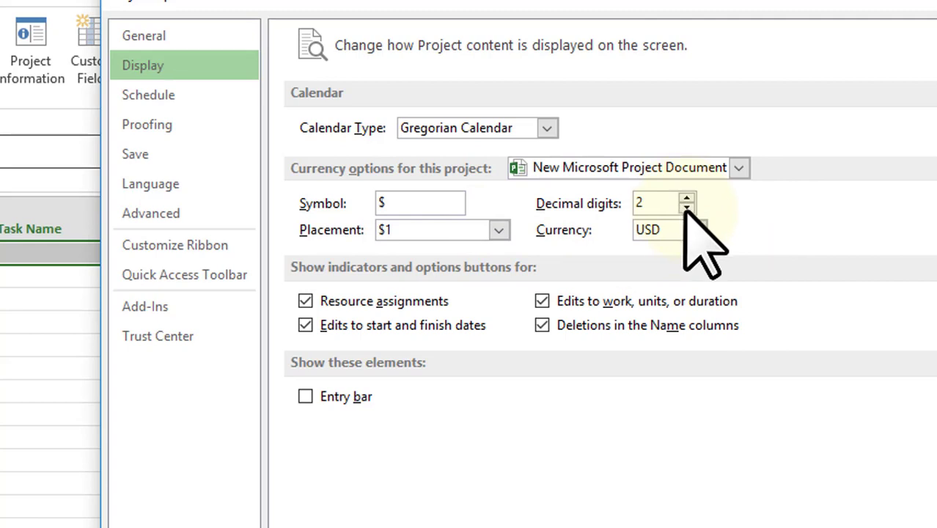
{"action": "left_click_drag", "start_coordinate": [675, 302], "coordinate": [620, 312]}
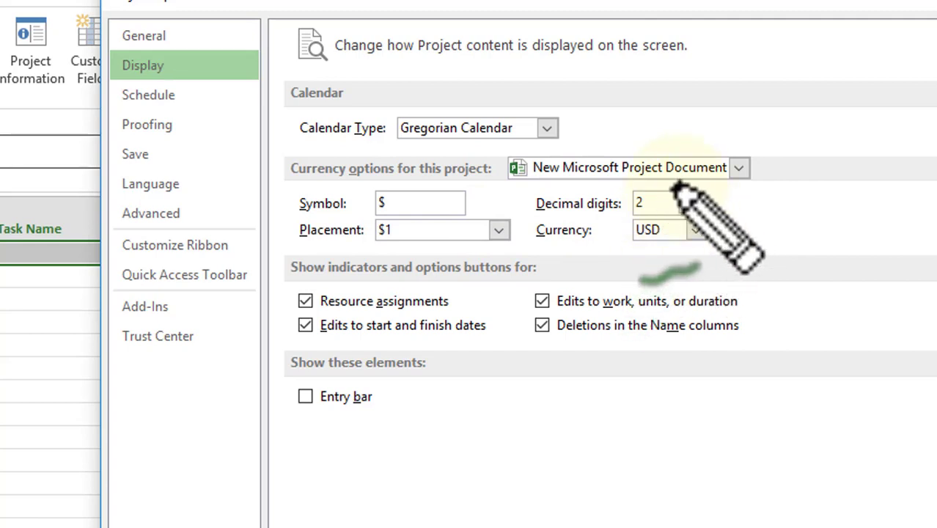
{"action": "left_click_drag", "start_coordinate": [690, 187], "coordinate": [655, 218]}
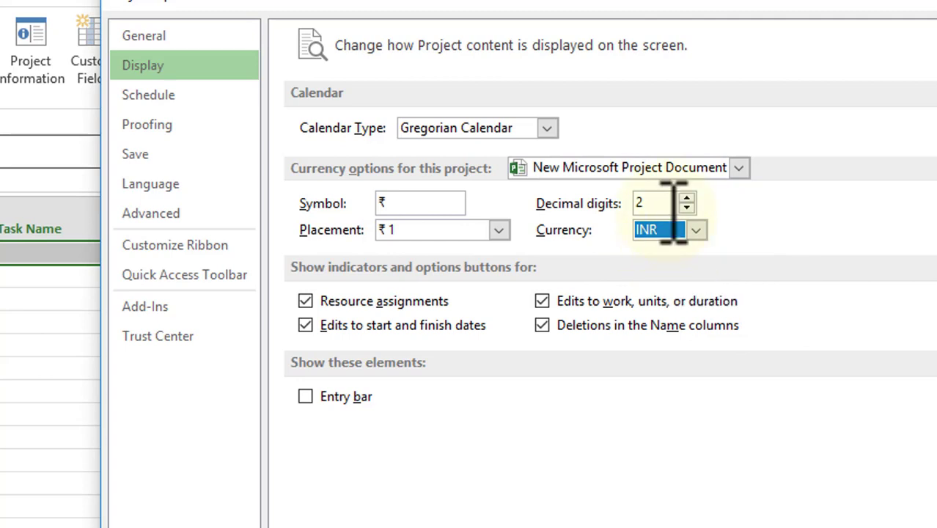
Keep the currency placement at ₹ 1 with 2 decimal digits
{"action": "left_click", "coordinate": [404, 206]}
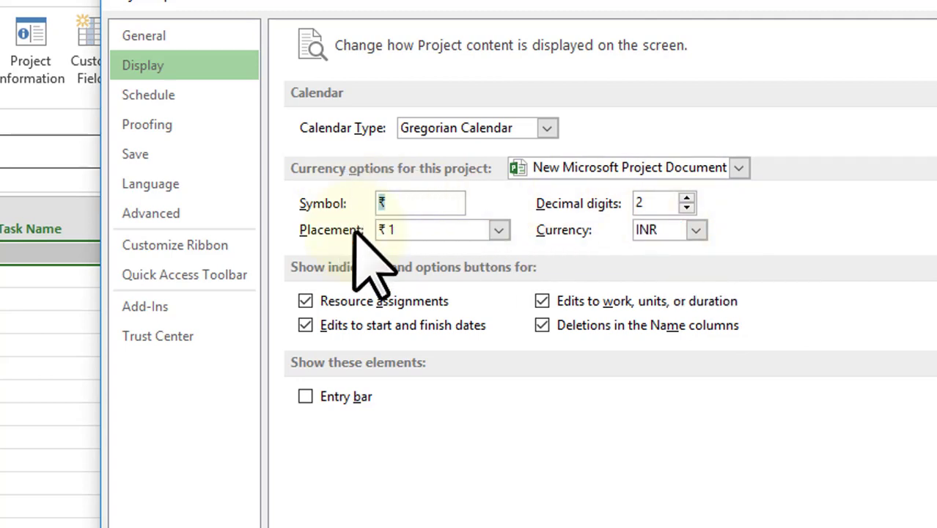
{"action": "left_click", "coordinate": [424, 233]}
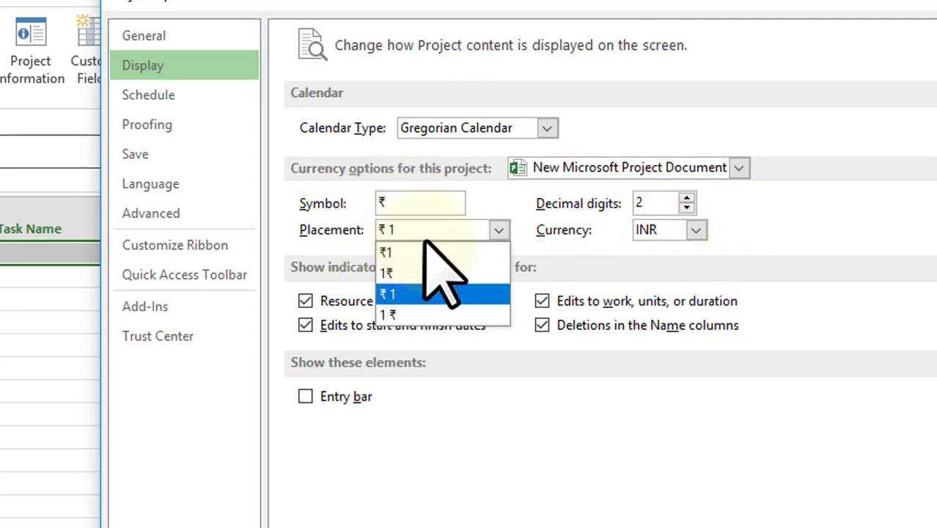
{"action": "left_click", "coordinate": [424, 236]}
{"action": "left_click", "coordinate": [428, 230]}
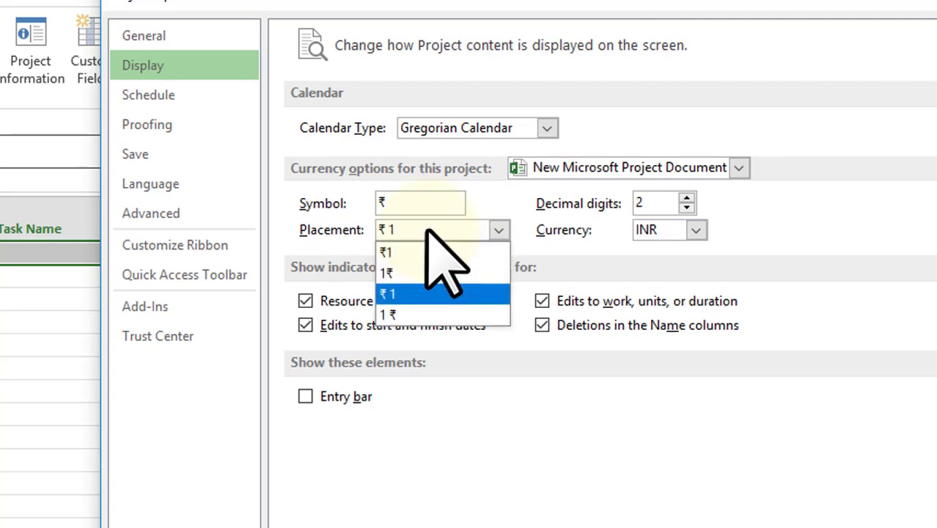
{"action": "left_click", "coordinate": [426, 232]}
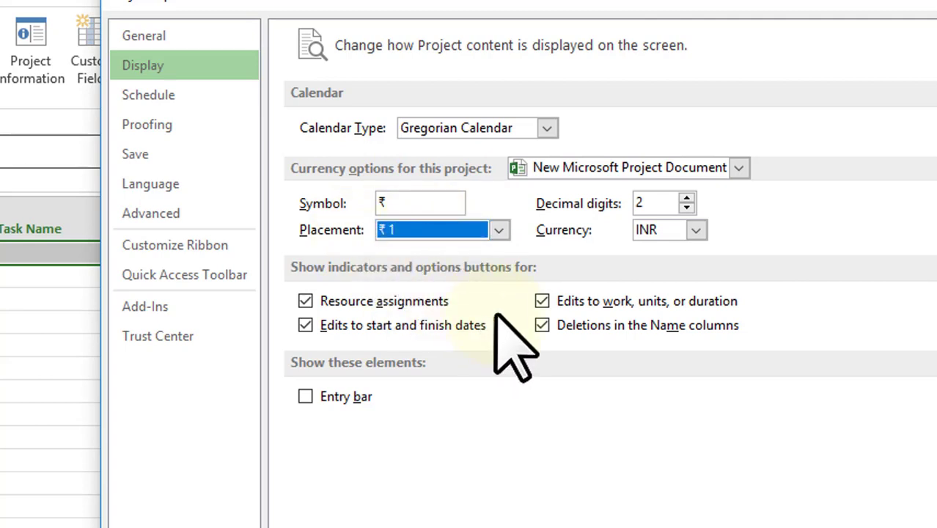
{"action": "mouse_move", "coordinate": [292, 169]}
{"action": "left_mouse_down"}
{"action": "mouse_move", "coordinate": [291, 260]}
{"action": "mouse_move", "coordinate": [302, 178]}
{"action": "left_mouse_up"}
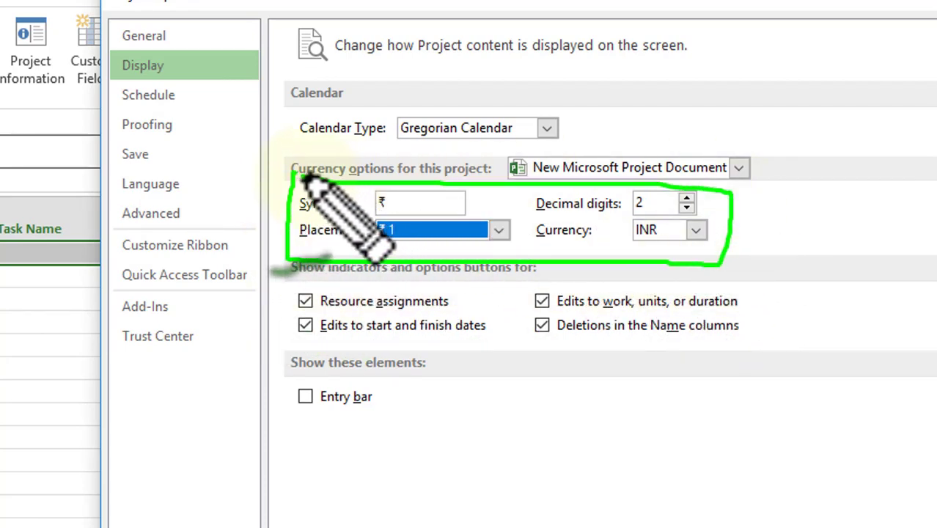
{"action": "key", "text": "Escape"}
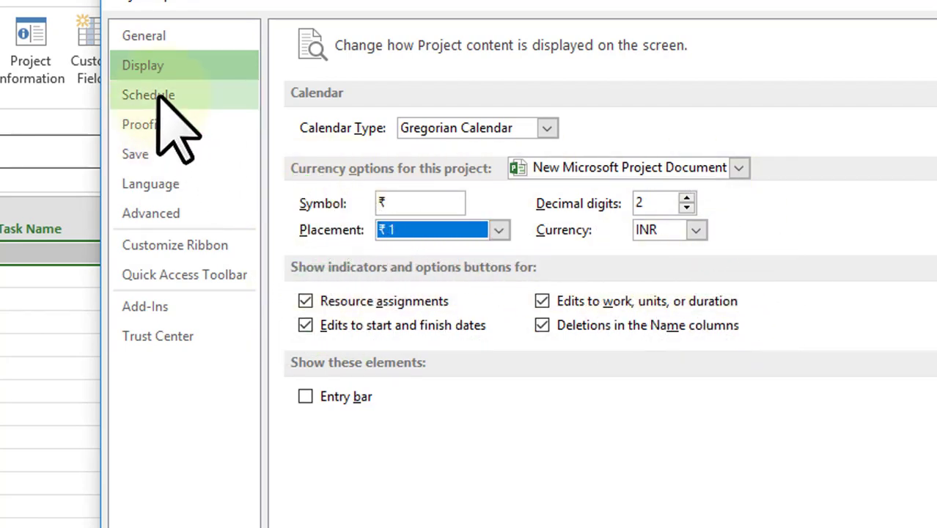
Review the Schedule options: week start day, fiscal year start month and default start time
{"action": "left_click", "coordinate": [157, 95]}
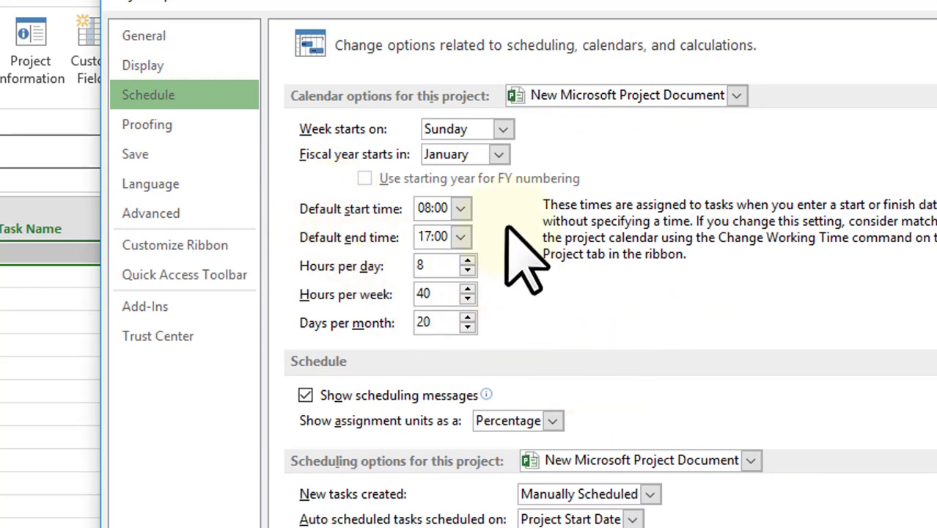
{"action": "left_click", "coordinate": [503, 132]}
{"action": "left_click", "coordinate": [504, 136]}
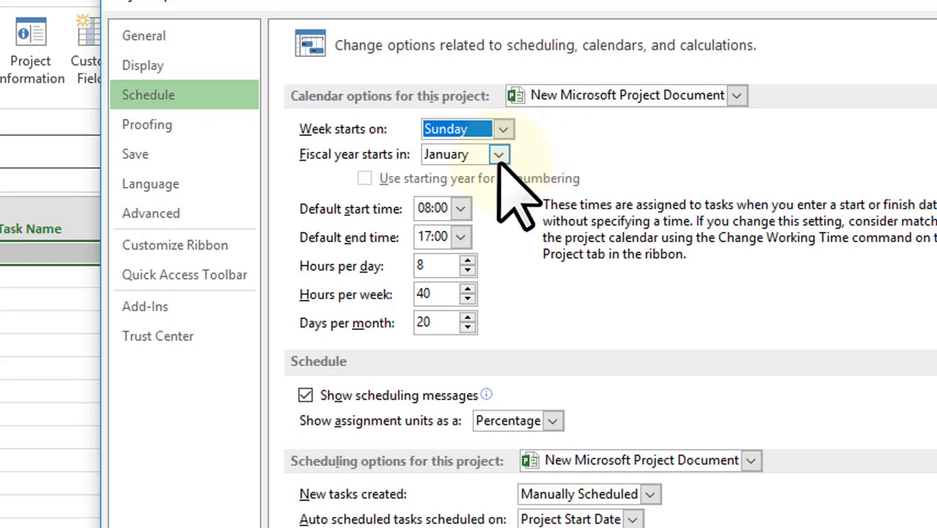
{"action": "left_click", "coordinate": [499, 157]}
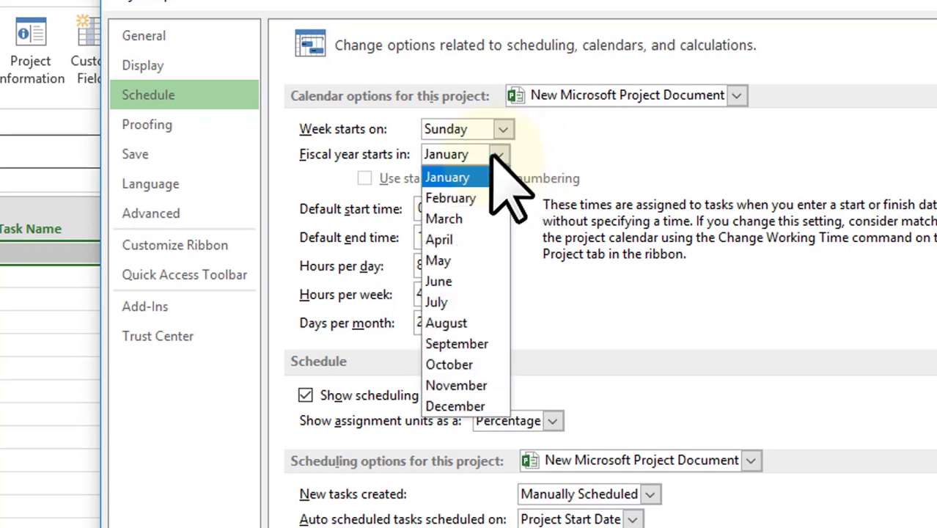
{"action": "left_click", "coordinate": [493, 159]}
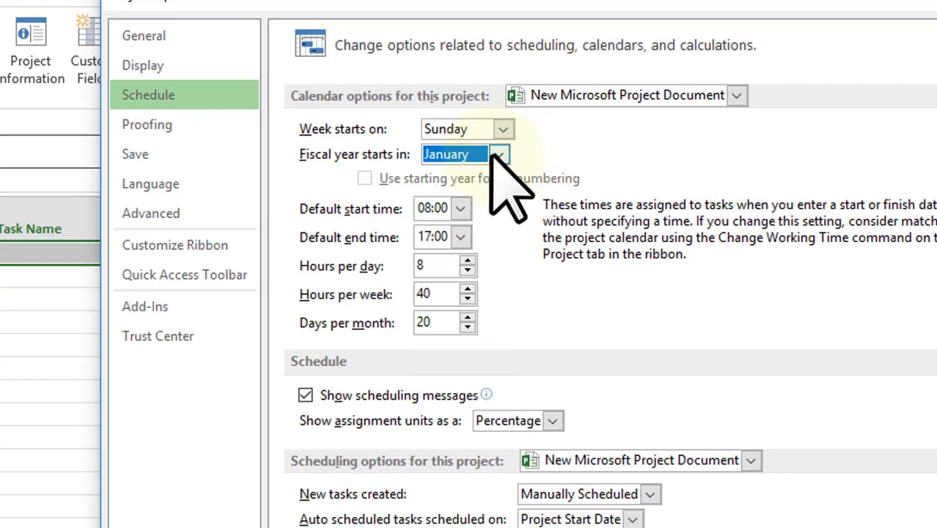
{"action": "left_click", "coordinate": [461, 209]}
{"action": "left_click", "coordinate": [461, 209]}
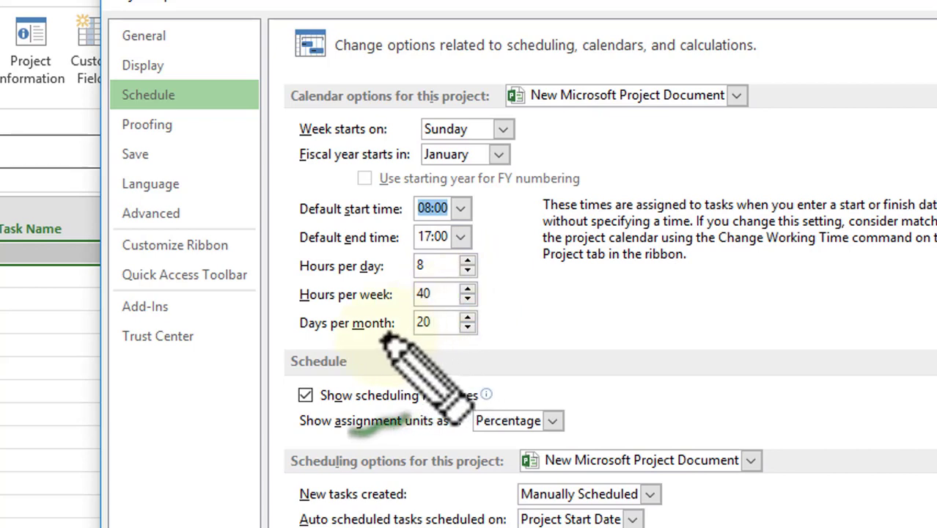
Confirm the Options dialog with OK to return to the empty Gantt chart
{"action": "left_click_drag", "start_coordinate": [304, 192], "coordinate": [260, 173]}
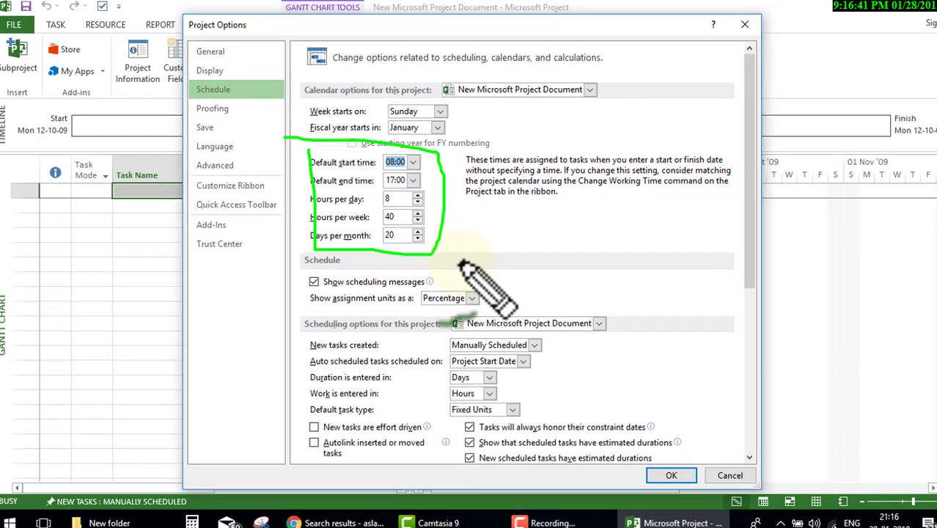
{"action": "key", "text": "Escape"}
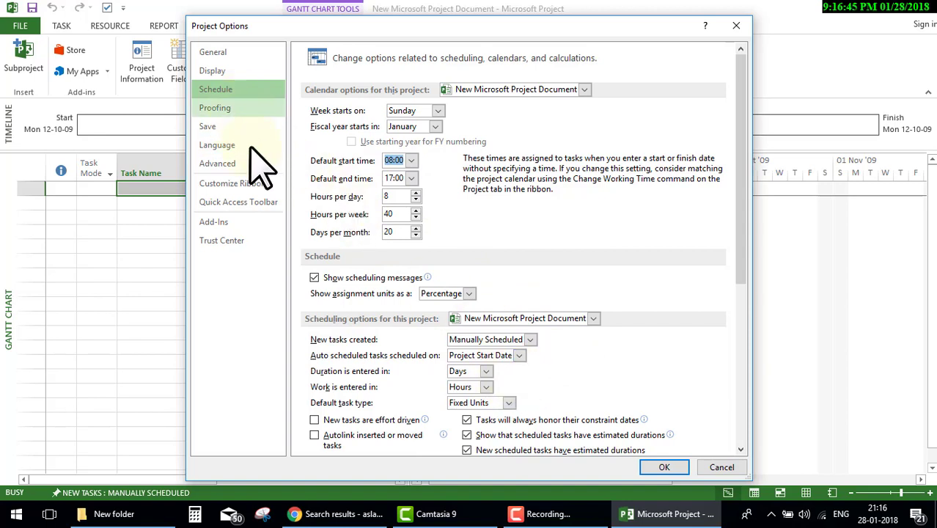
{"action": "key", "text": "ctrl+2"}
{"action": "left_click_drag", "start_coordinate": [220, 184], "coordinate": [266, 181]}
{"action": "mouse_move", "coordinate": [266, 104]}
{"action": "left_mouse_down"}
{"action": "mouse_move", "coordinate": [203, 162]}
{"action": "mouse_move", "coordinate": [250, 105]}
{"action": "left_mouse_up"}
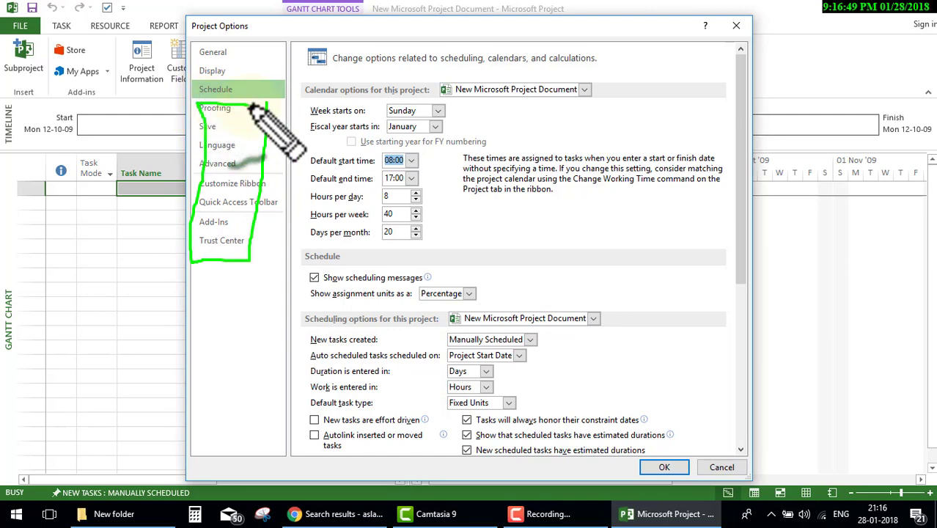
{"action": "key", "text": "Escape"}
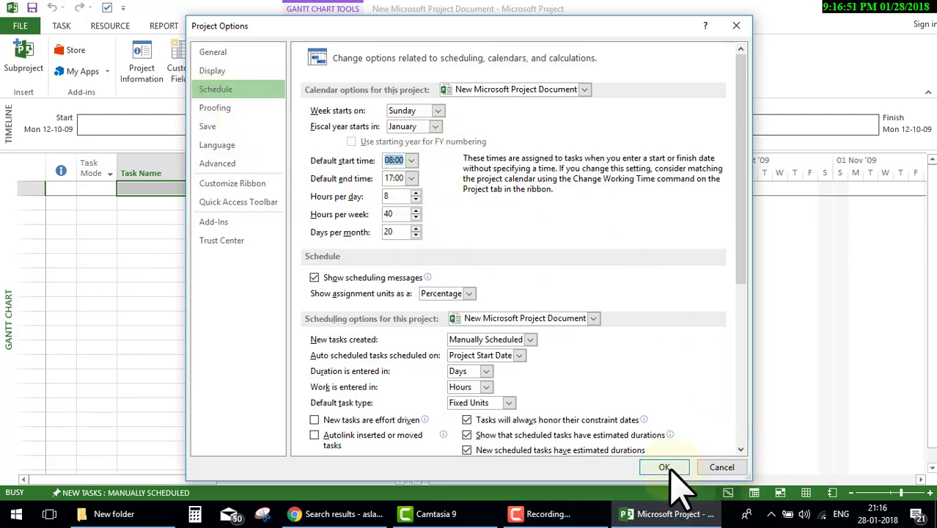
{"action": "left_click", "coordinate": [665, 469]}
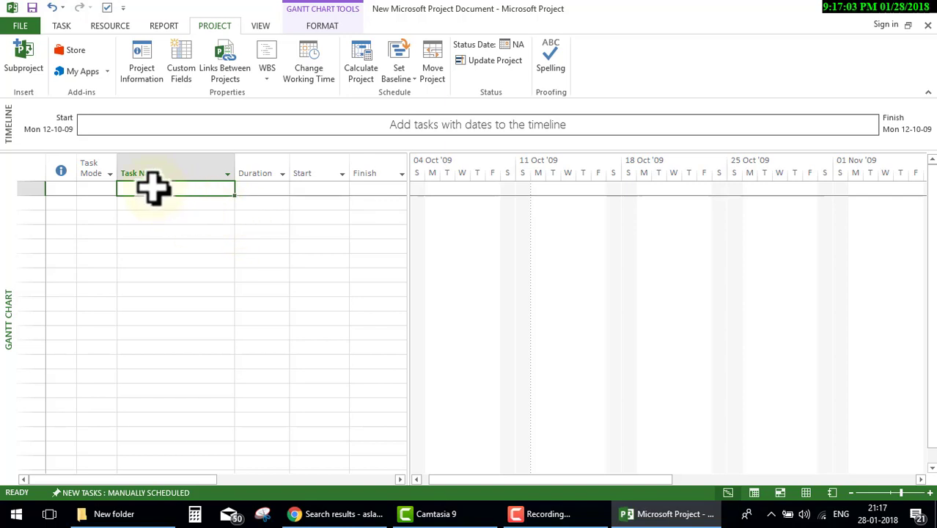
Enter the tasks foundation, super structure and Finishing in the first three rows
{"action": "type", "text": "fou"}
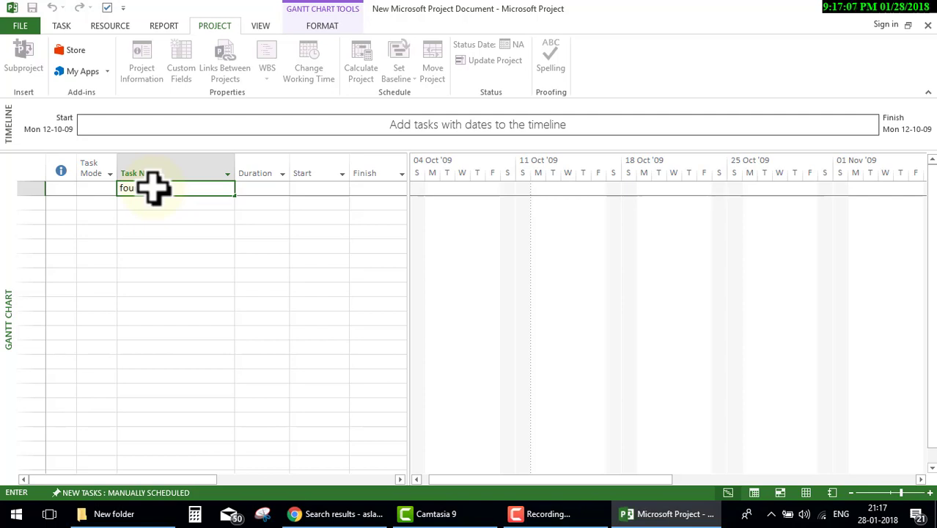
{"action": "type", "text": "ndation"}
{"action": "key", "text": "Return"}
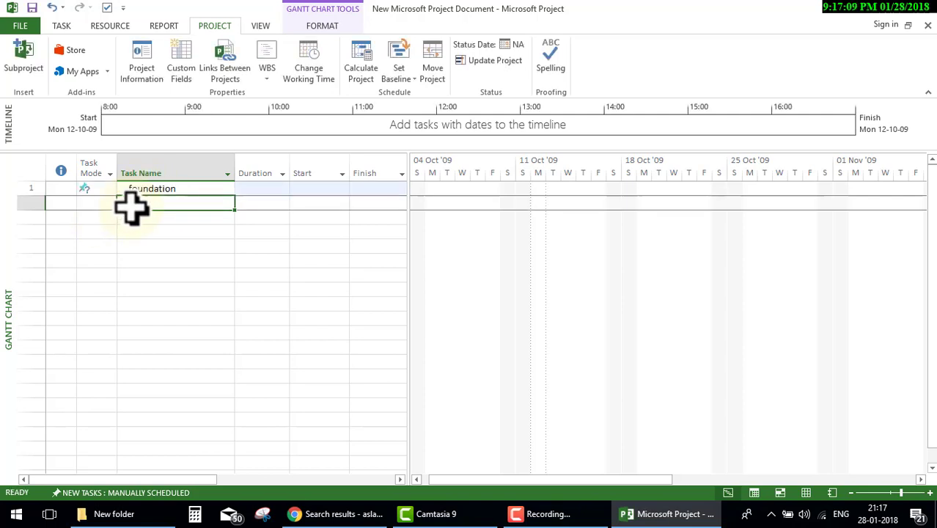
{"action": "type", "text": "p"}
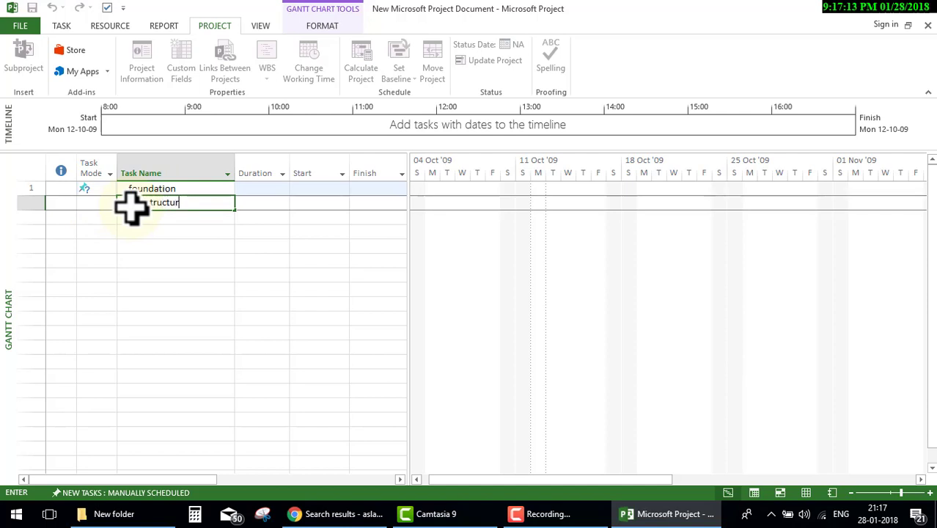
{"action": "left_click", "coordinate": [142, 217]}
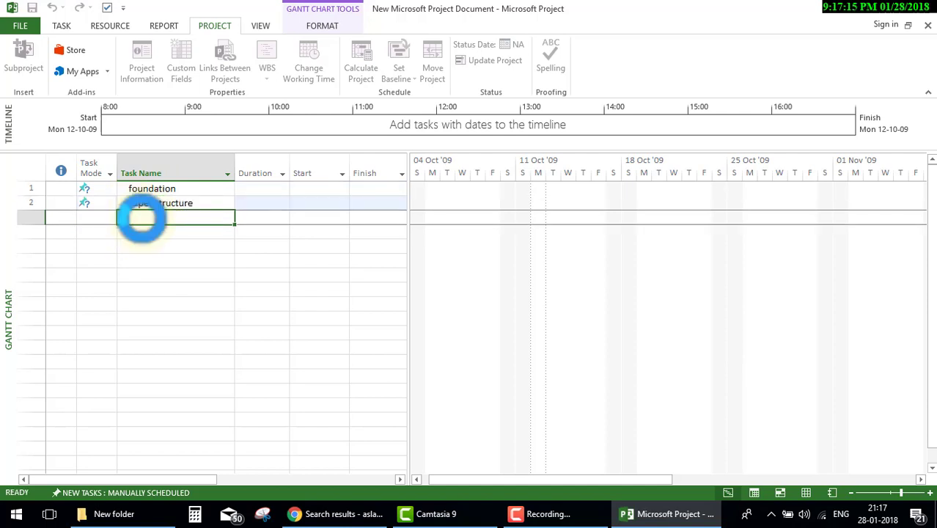
{"action": "type", "text": "Finishing"}
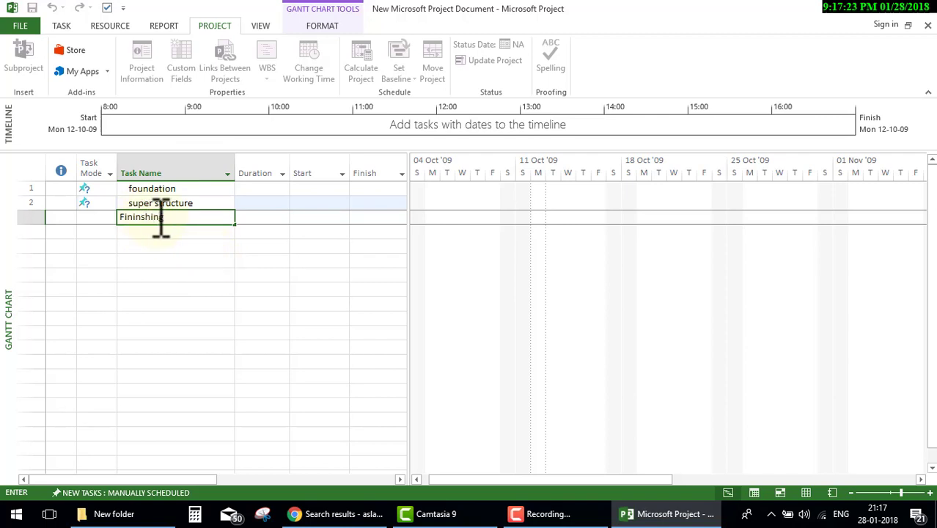
{"action": "left_click", "coordinate": [212, 286]}
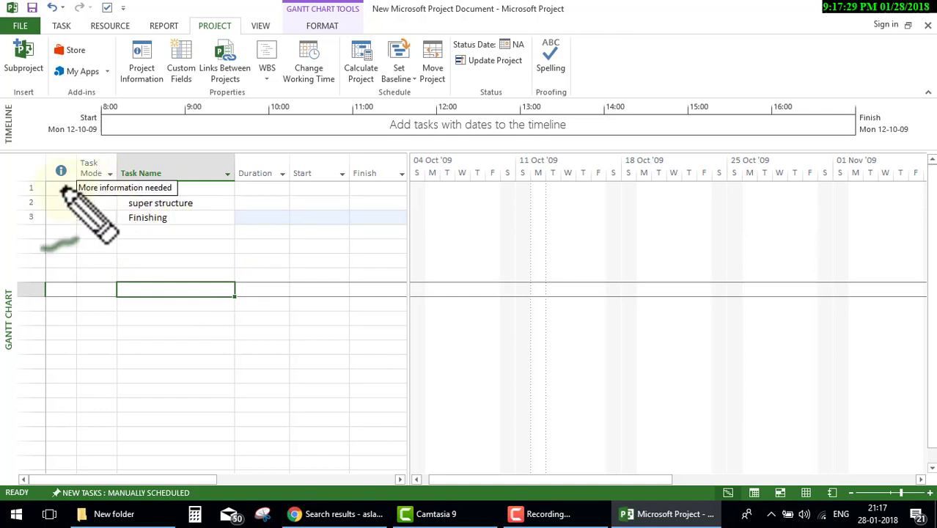
Switch foundation, super structure and Finishing to Auto Scheduled, each getting 1 day? from Mon 12-10-09
{"action": "left_click_drag", "start_coordinate": [68, 180], "coordinate": [121, 213]}
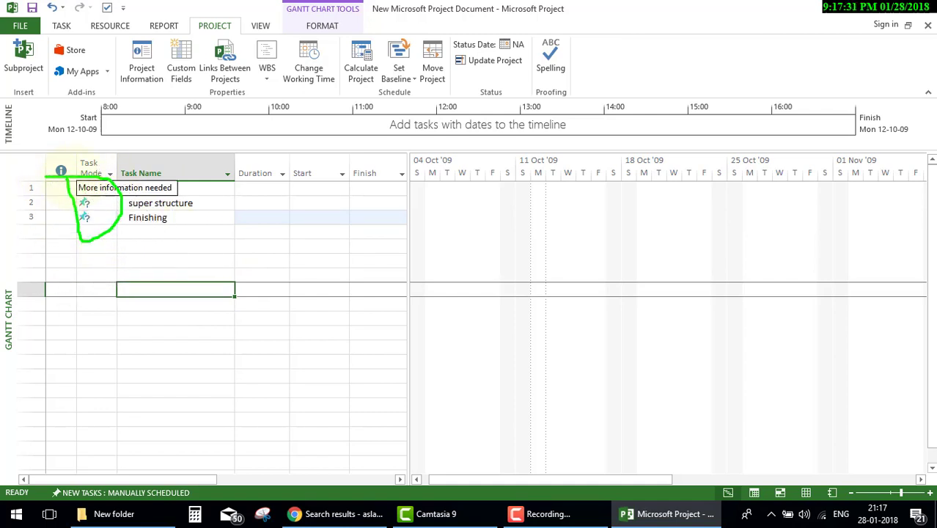
{"action": "left_click", "coordinate": [108, 190]}
{"action": "left_click", "coordinate": [110, 189]}
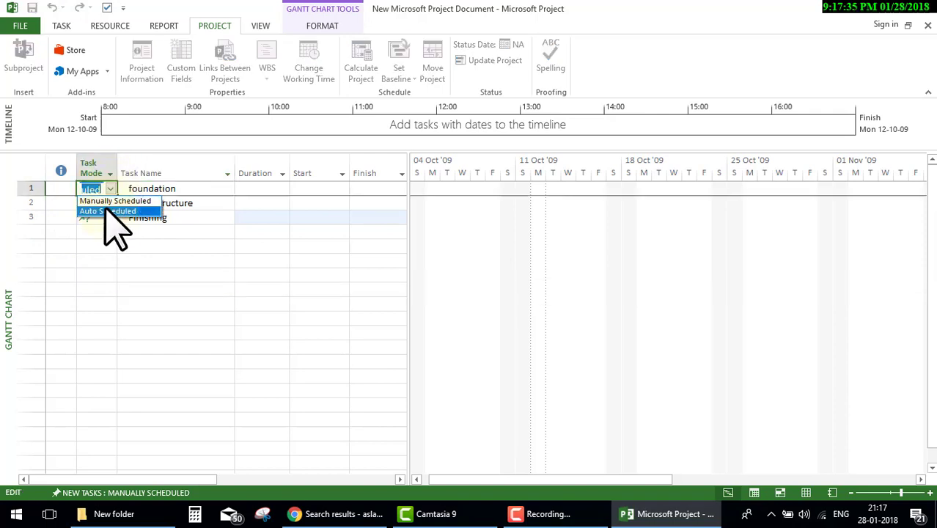
{"action": "left_click", "coordinate": [107, 211]}
{"action": "left_click", "coordinate": [104, 203]}
{"action": "left_click", "coordinate": [110, 203]}
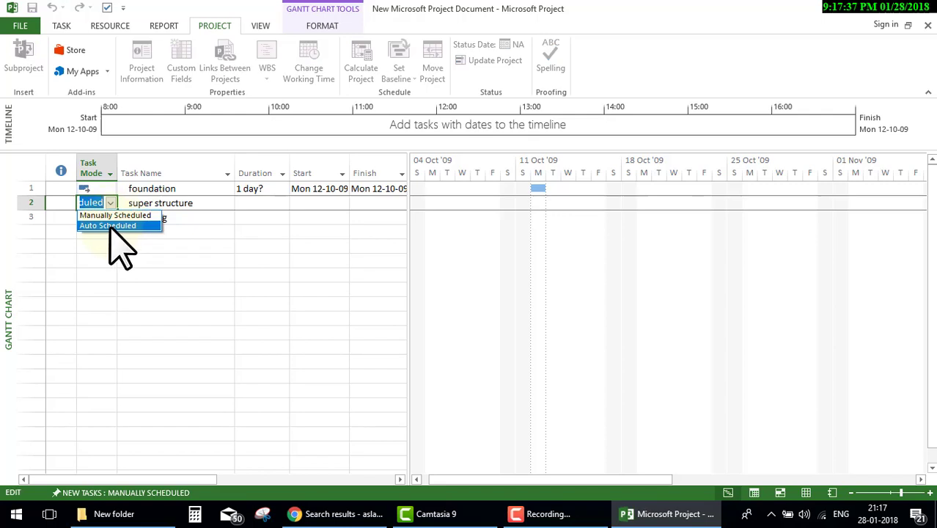
{"action": "left_click", "coordinate": [110, 226]}
{"action": "left_click", "coordinate": [108, 218]}
{"action": "left_click", "coordinate": [110, 218]}
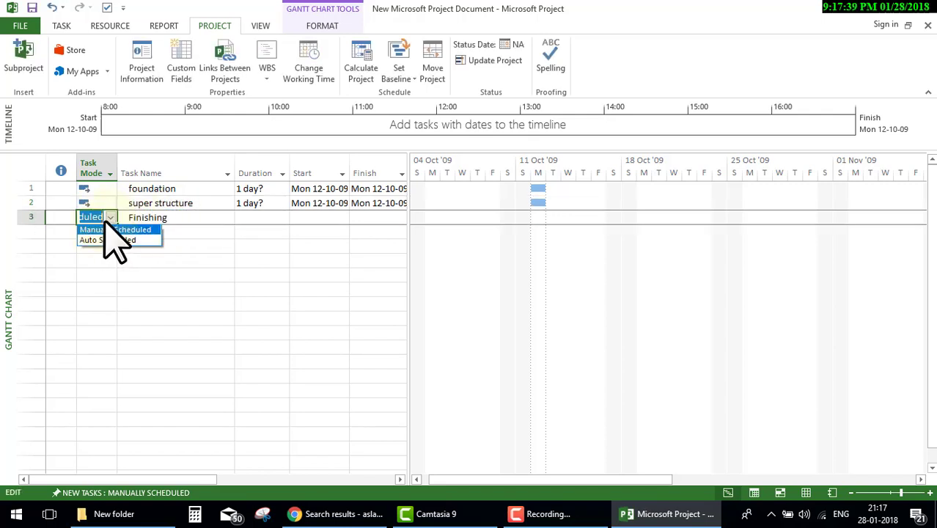
{"action": "left_click", "coordinate": [106, 240]}
{"action": "left_click", "coordinate": [185, 261]}
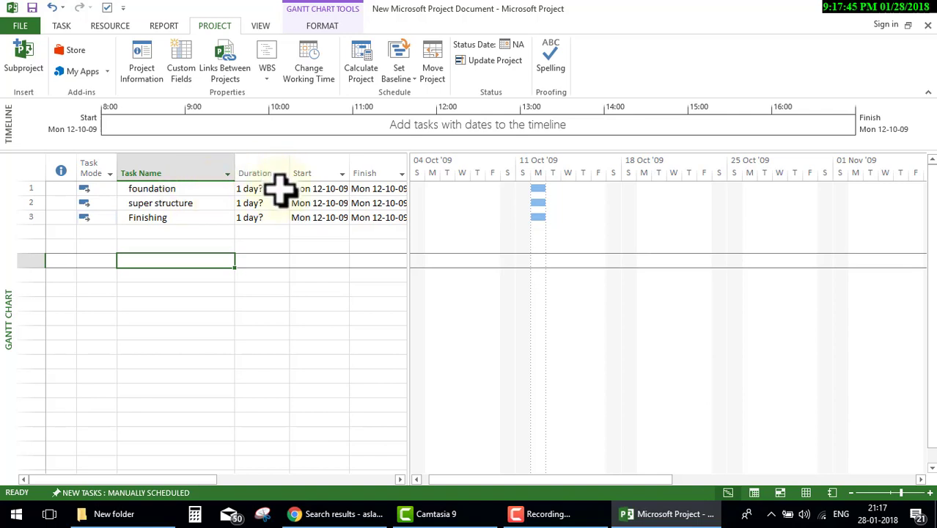
{"action": "left_click", "coordinate": [279, 188]}
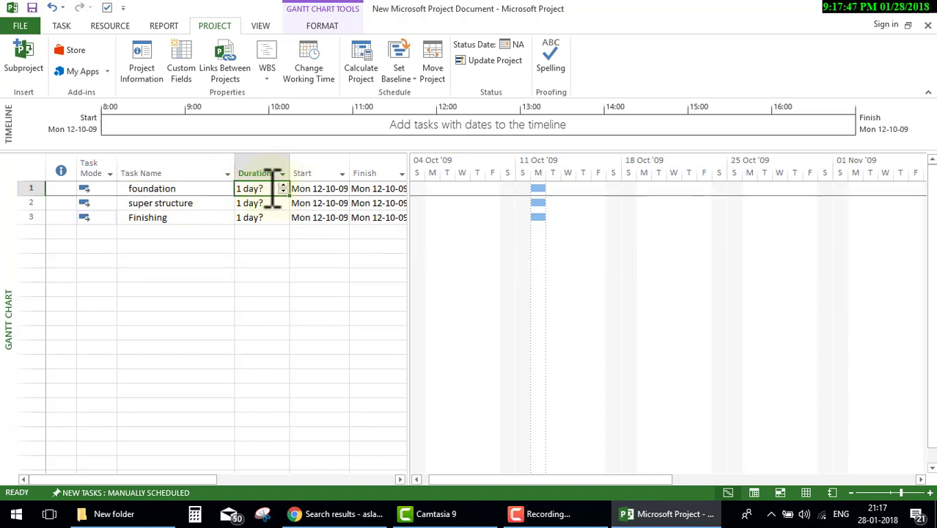
Set durations of 30 days for foundation, 90 for super structure and 30 for Finishing
{"action": "left_click", "coordinate": [231, 188]}
{"action": "left_click", "coordinate": [282, 185]}
{"action": "type", "text": "30"}
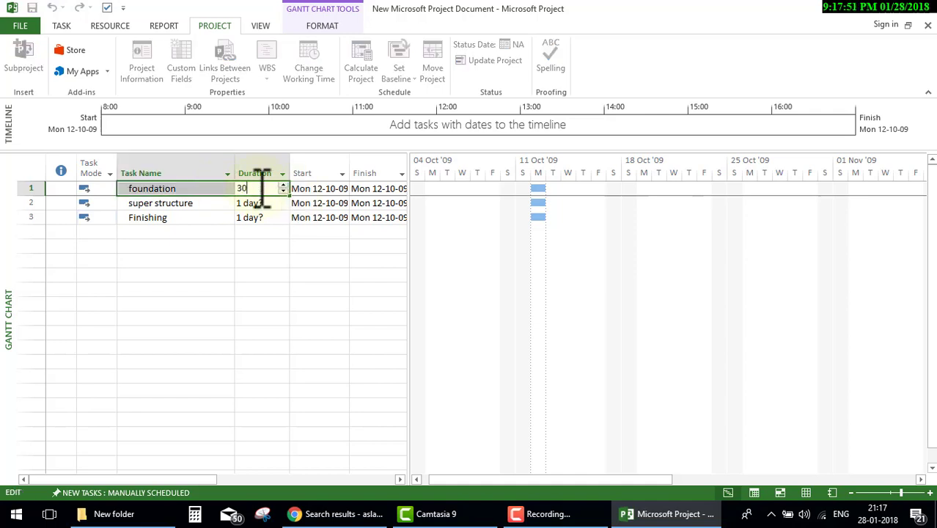
{"action": "left_click", "coordinate": [286, 276]}
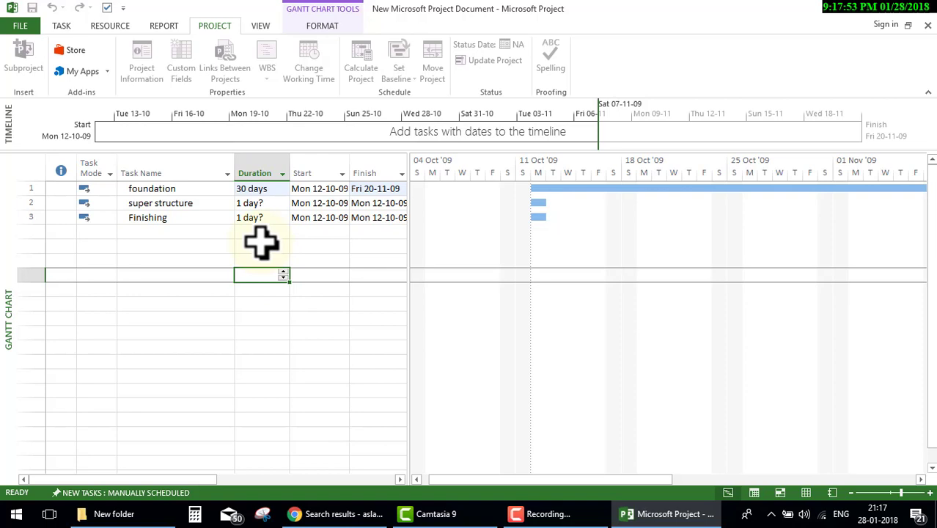
{"action": "left_click", "coordinate": [273, 204]}
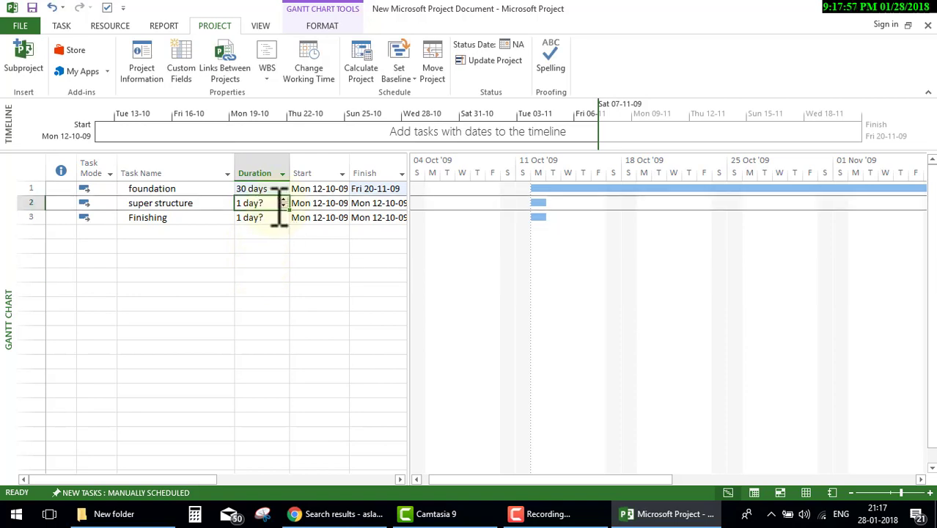
{"action": "type", "text": "90"}
{"action": "key", "text": "Return"}
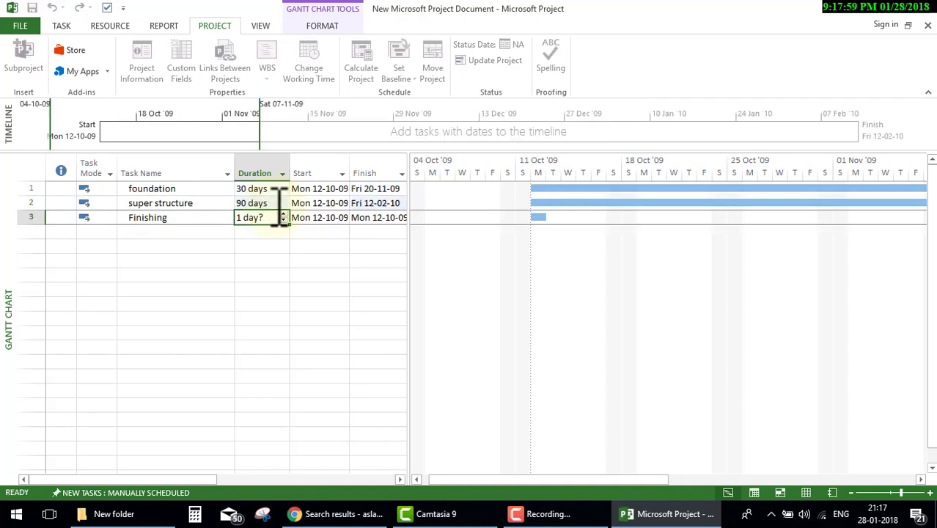
{"action": "type", "text": "30"}
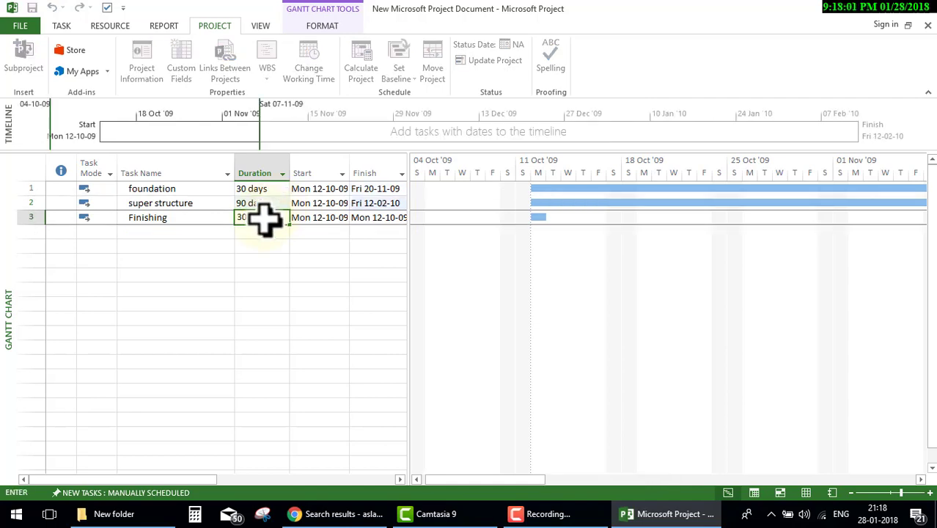
{"action": "key", "text": "Return"}
{"action": "left_click", "coordinate": [550, 514]}
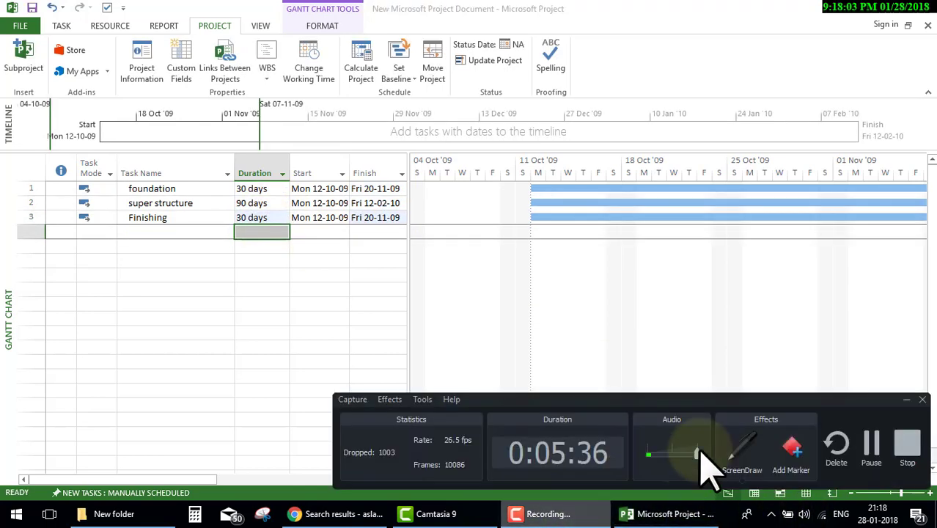
{"action": "left_click", "coordinate": [847, 433]}
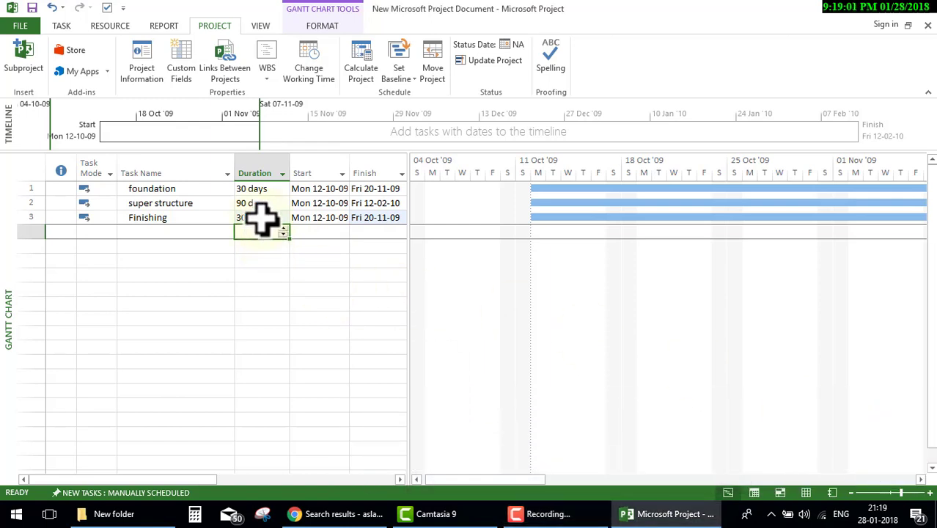
{"action": "left_click", "coordinate": [266, 261]}
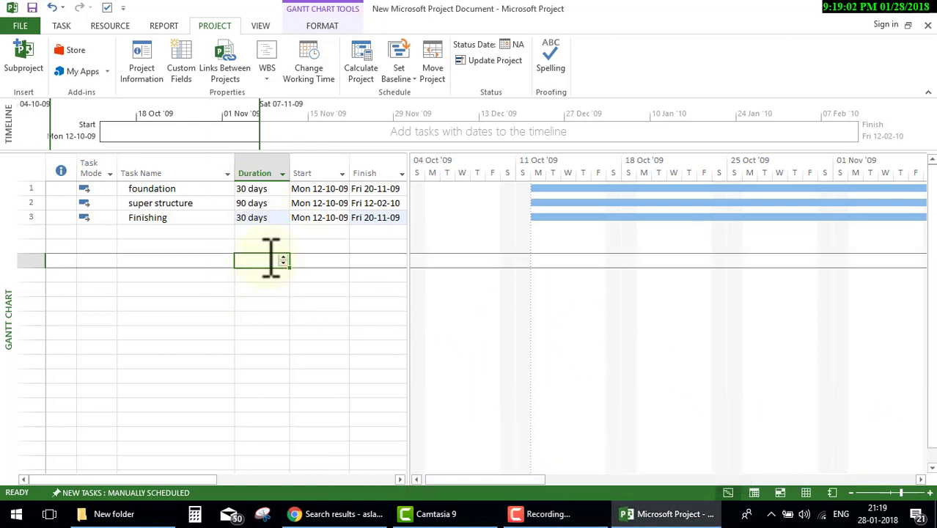
Open foundation's start date calendar and close it without changes
{"action": "left_click", "coordinate": [320, 189]}
{"action": "left_click", "coordinate": [342, 189]}
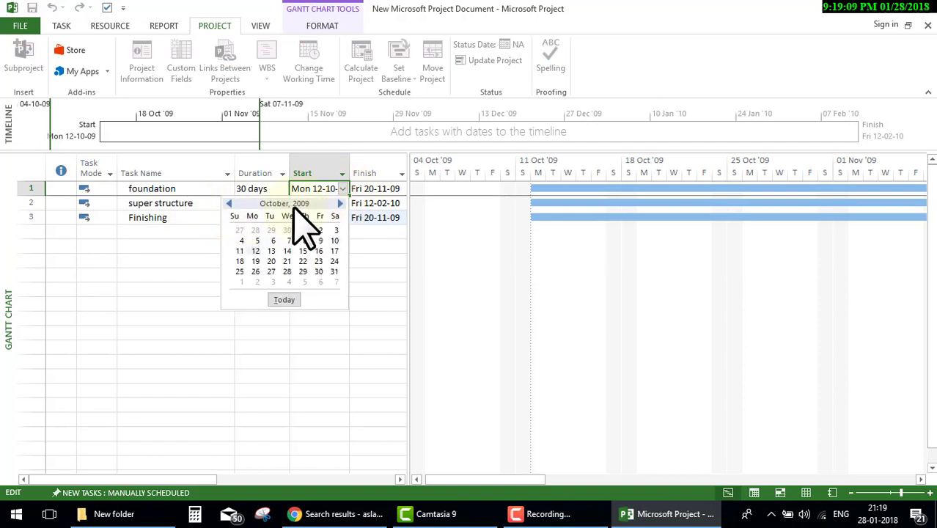
{"action": "left_click", "coordinate": [376, 272]}
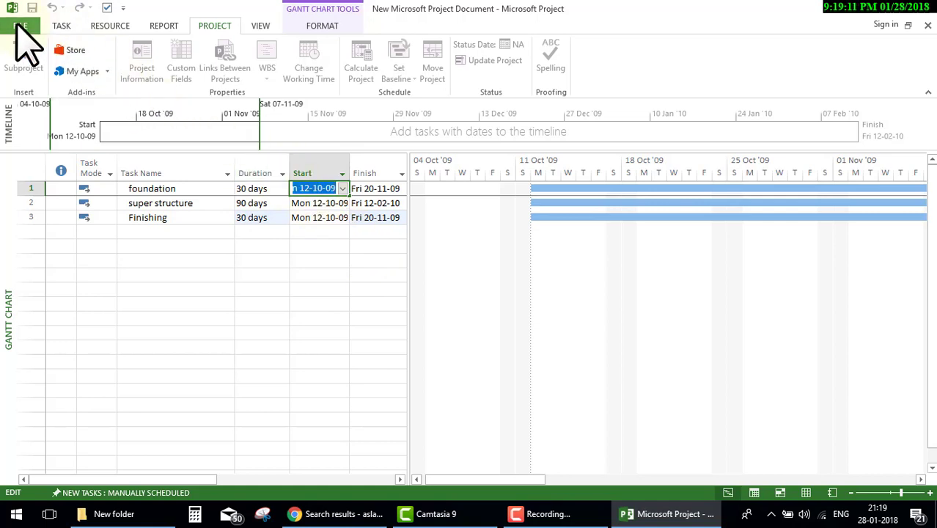
On the Info page, pick Today as the project Start Date, then return to the Gantt chart
{"action": "left_click", "coordinate": [18, 29]}
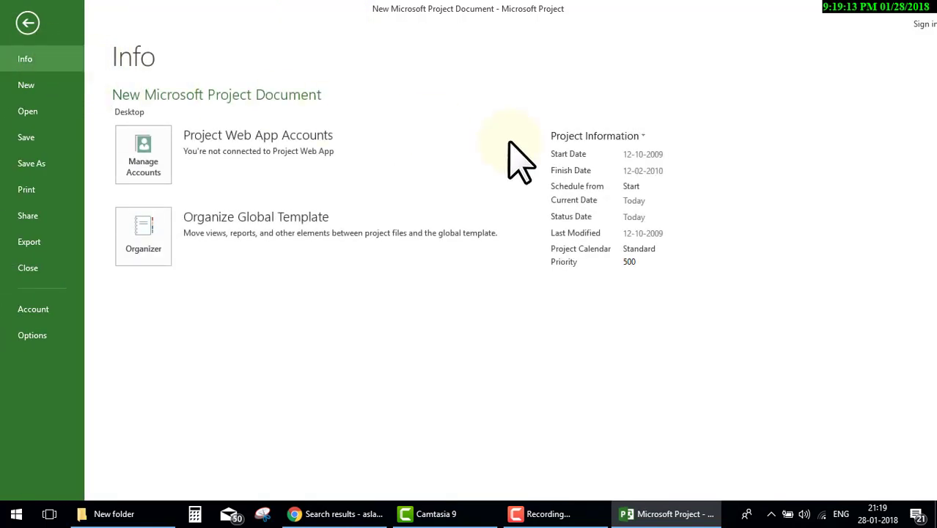
{"action": "left_click", "coordinate": [660, 155]}
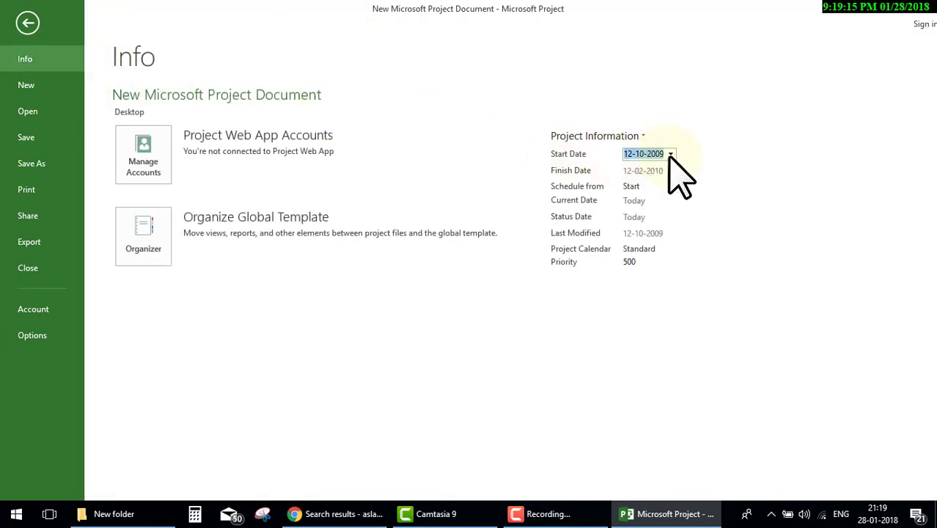
{"action": "left_click", "coordinate": [670, 154]}
{"action": "left_click", "coordinate": [684, 265]}
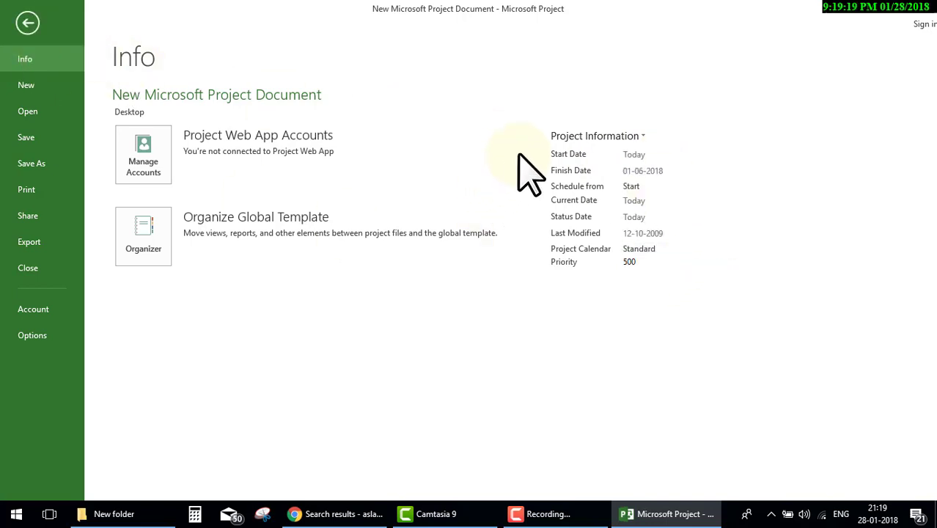
{"action": "left_click_drag", "start_coordinate": [534, 111], "coordinate": [515, 116]}
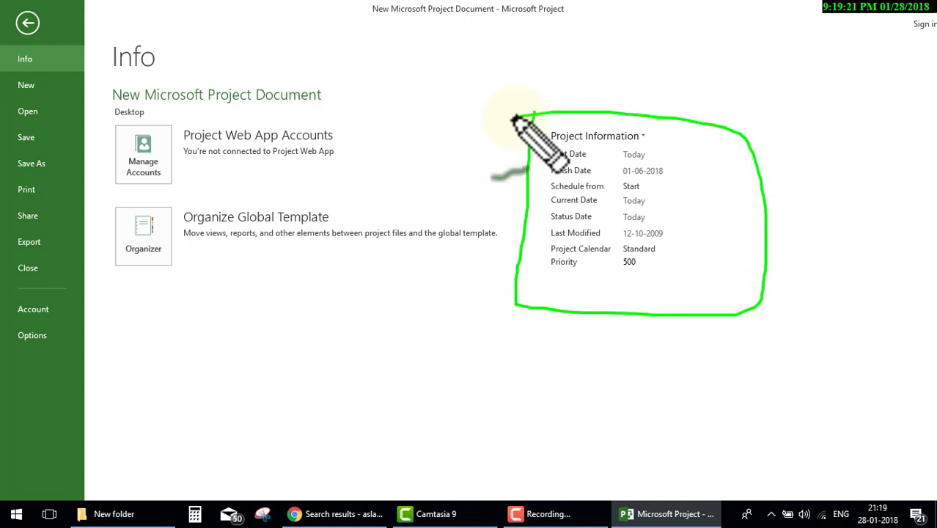
{"action": "key", "text": "Escape"}
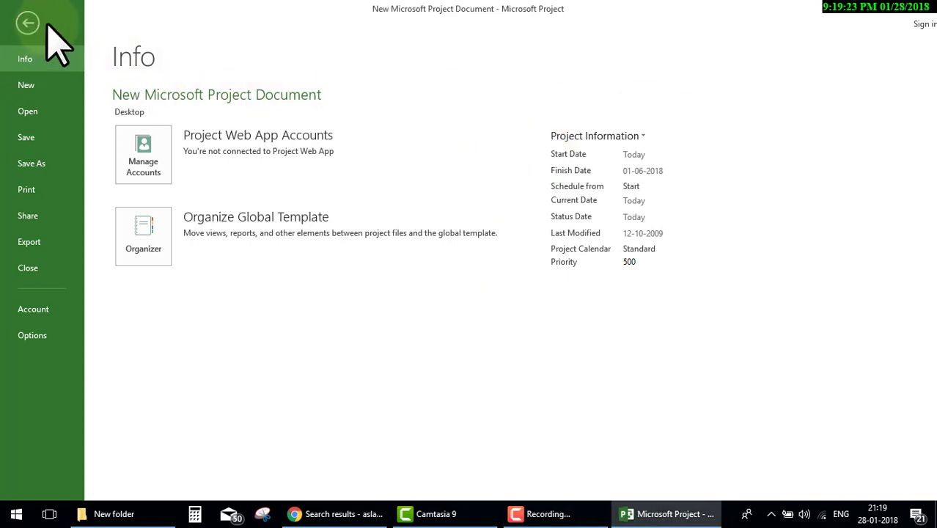
{"action": "left_click", "coordinate": [33, 22]}
Move foundation's start to Mon 01-01-18, keeping it before the project start in the Planning Wizard
{"action": "left_click", "coordinate": [352, 261]}
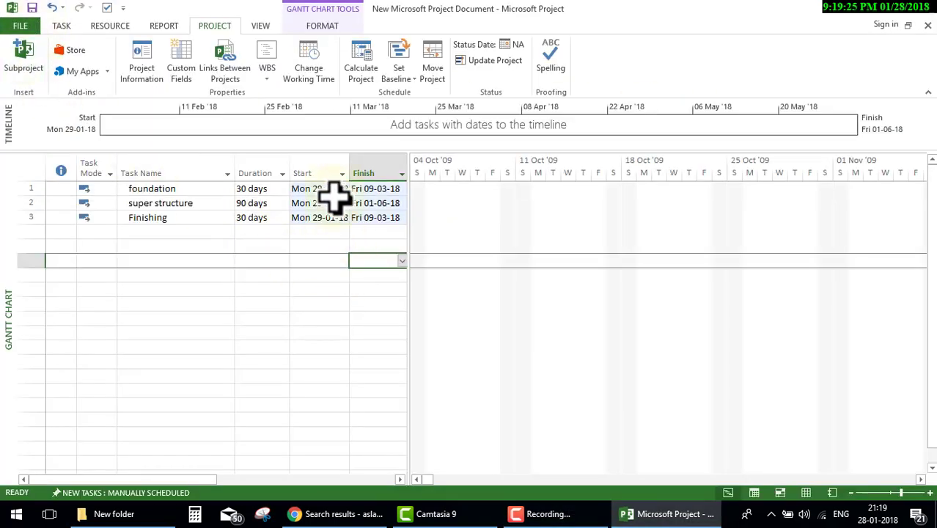
{"action": "left_click", "coordinate": [338, 188]}
{"action": "left_click", "coordinate": [343, 188]}
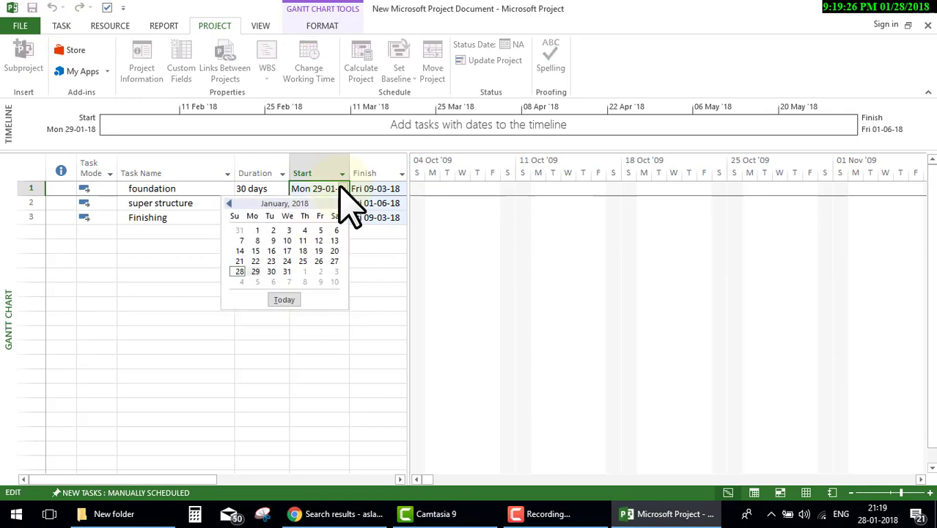
{"action": "left_click", "coordinate": [256, 230]}
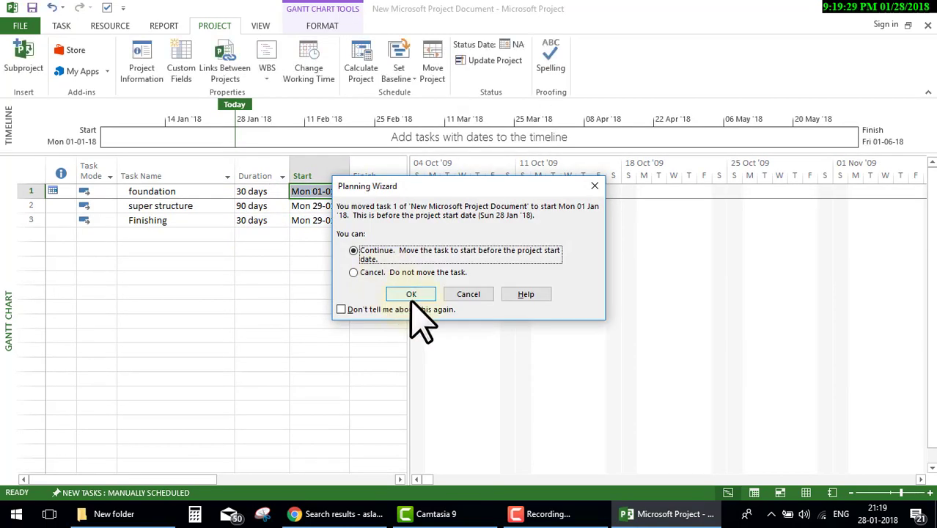
{"action": "left_click", "coordinate": [412, 296]}
{"action": "left_click", "coordinate": [326, 263]}
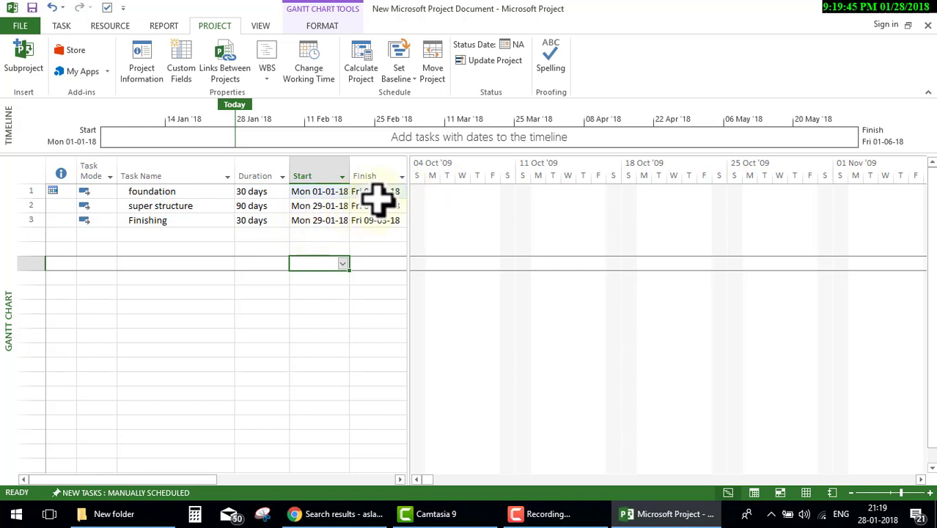
Start super structure on Mon 12-02-18, right after foundation
{"action": "left_click", "coordinate": [339, 205]}
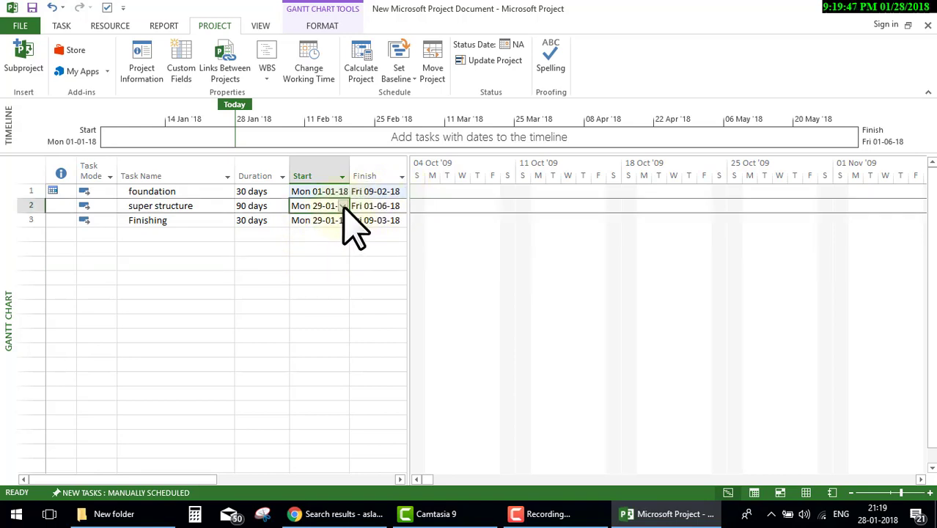
{"action": "left_click", "coordinate": [342, 206]}
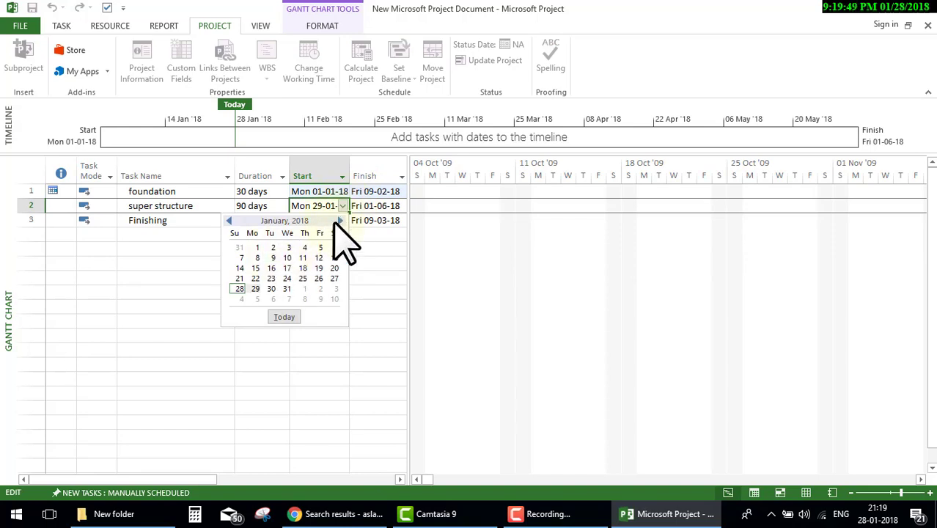
{"action": "left_click", "coordinate": [338, 221]}
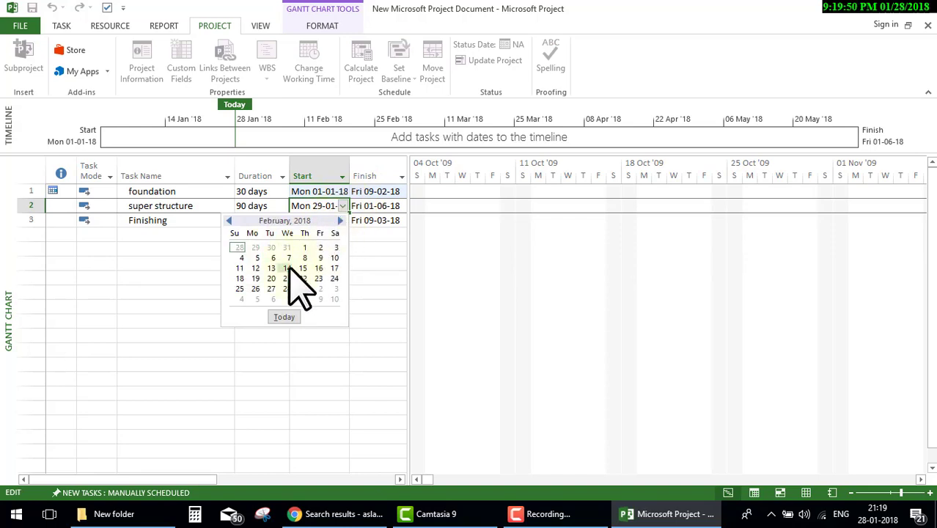
{"action": "left_click", "coordinate": [334, 258]}
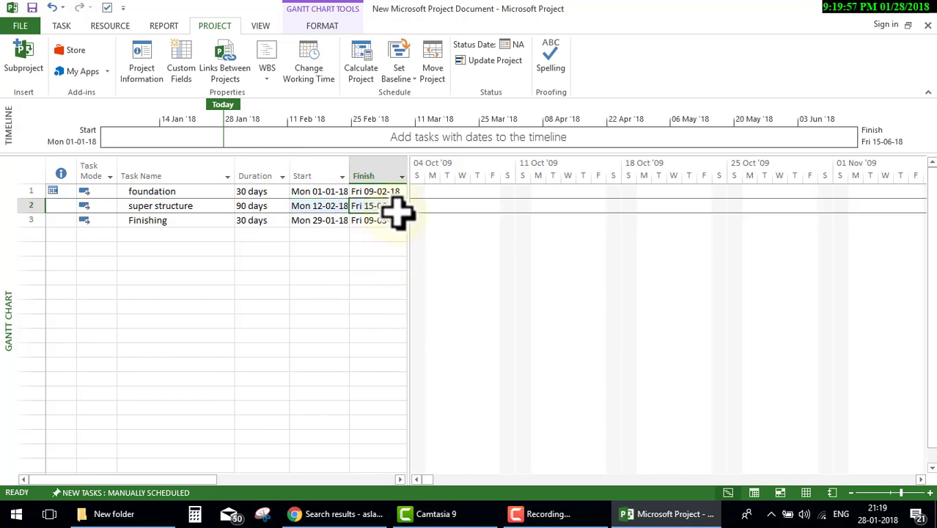
Start Finishing on Mon 18-06-18, following super structure
{"action": "left_click", "coordinate": [345, 222]}
{"action": "left_click", "coordinate": [343, 221]}
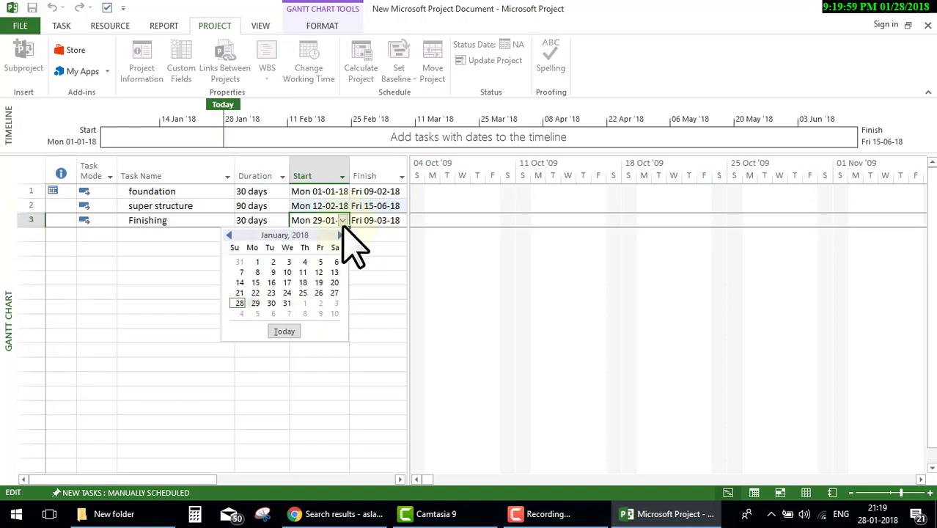
{"action": "left_click", "coordinate": [341, 235]}
{"action": "left_click", "coordinate": [339, 236]}
{"action": "left_click", "coordinate": [340, 235]}
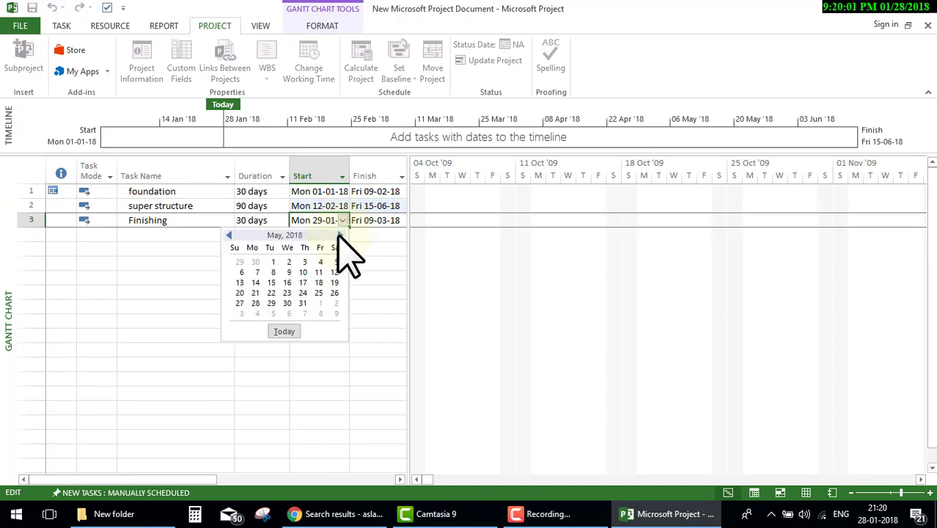
{"action": "left_click", "coordinate": [339, 236]}
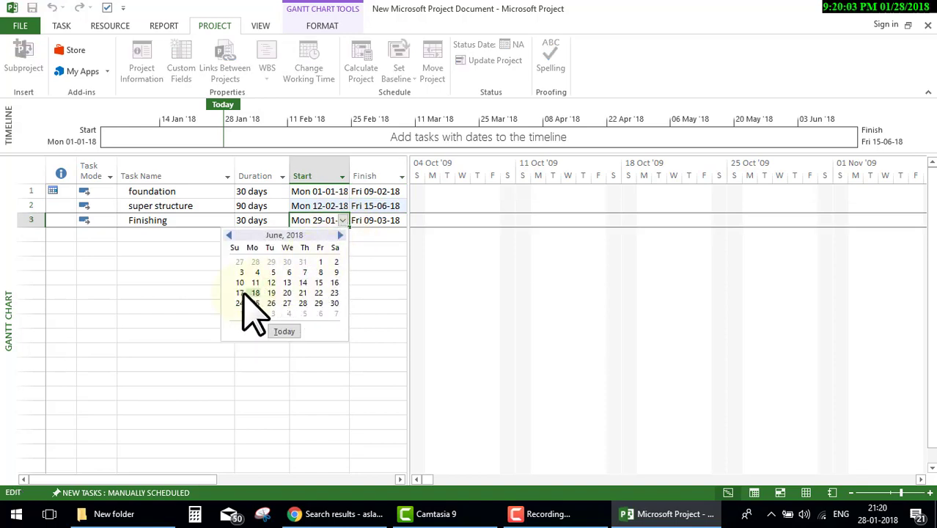
{"action": "left_click", "coordinate": [335, 283]}
{"action": "left_click", "coordinate": [429, 371]}
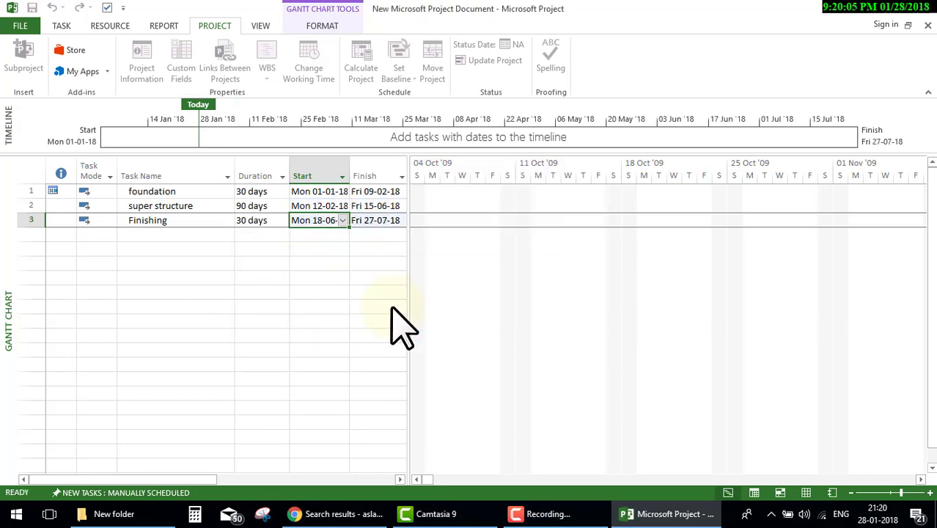
{"action": "left_click", "coordinate": [361, 279]}
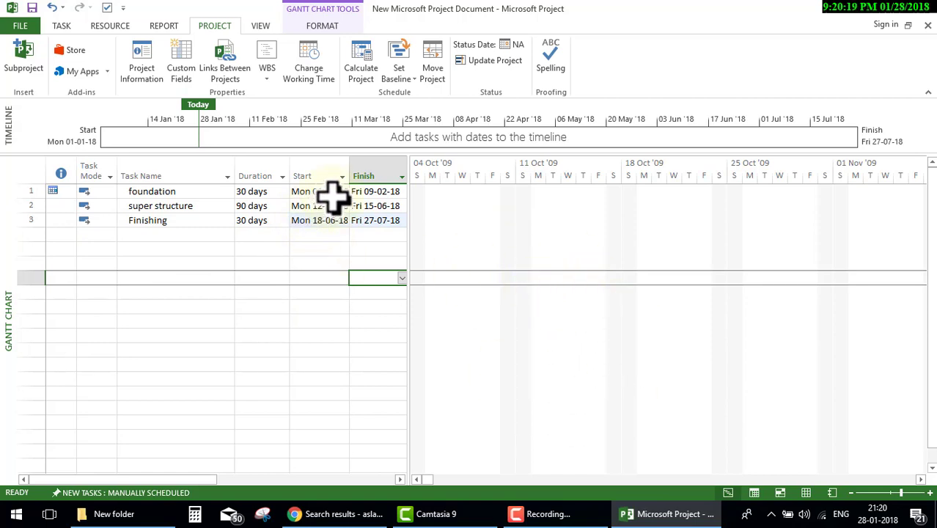
{"action": "left_click_drag", "start_coordinate": [302, 167], "coordinate": [341, 176]}
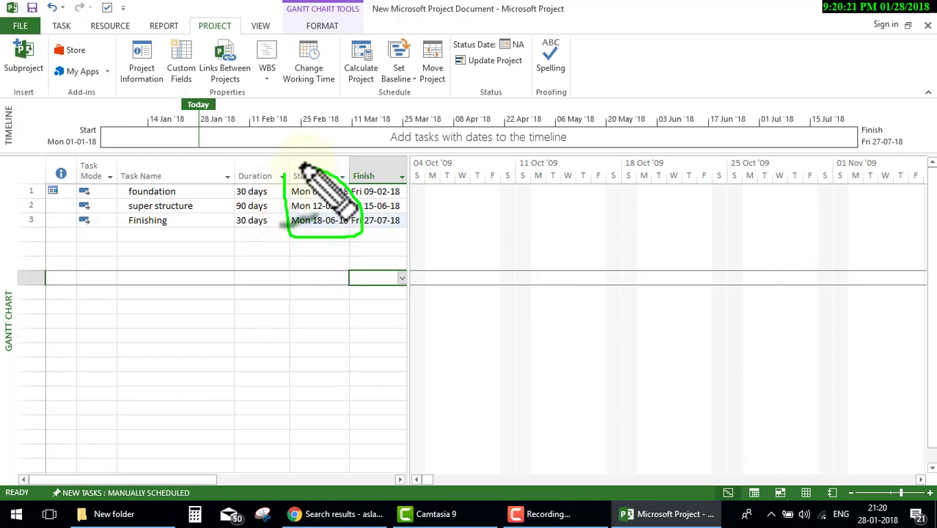
{"action": "left_click_drag", "start_coordinate": [414, 173], "coordinate": [583, 176]}
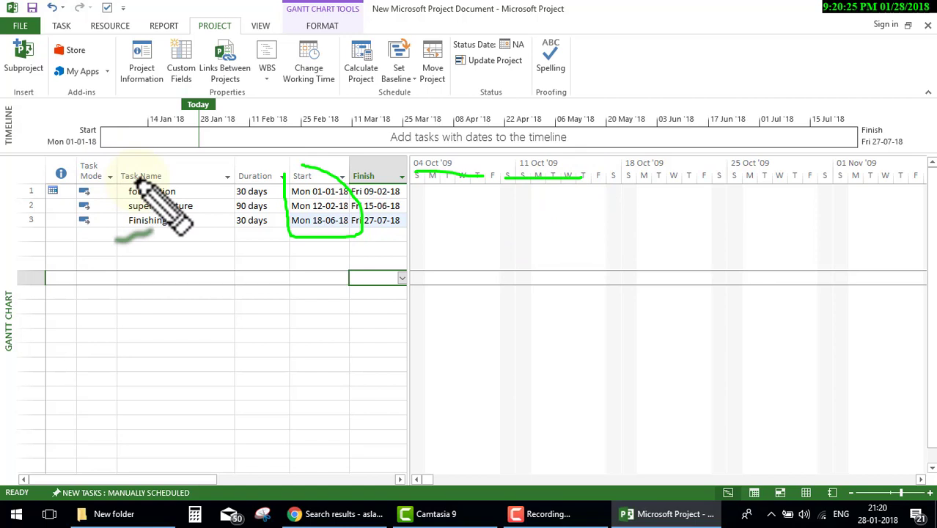
{"action": "key", "text": "Escape"}
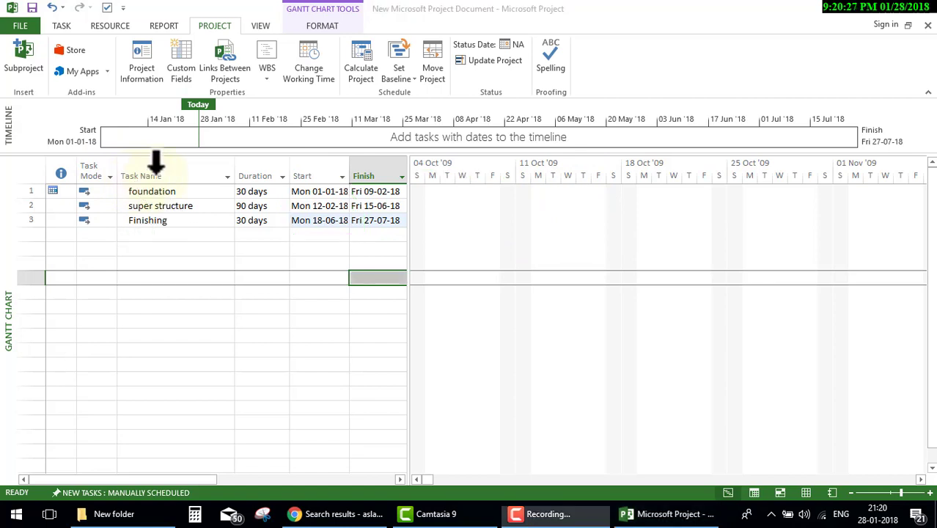
{"action": "left_click", "coordinate": [183, 114]}
Zoom the Gantt timescale out to quarters, then back in to months split into thirds
{"action": "left_click", "coordinate": [630, 274]}
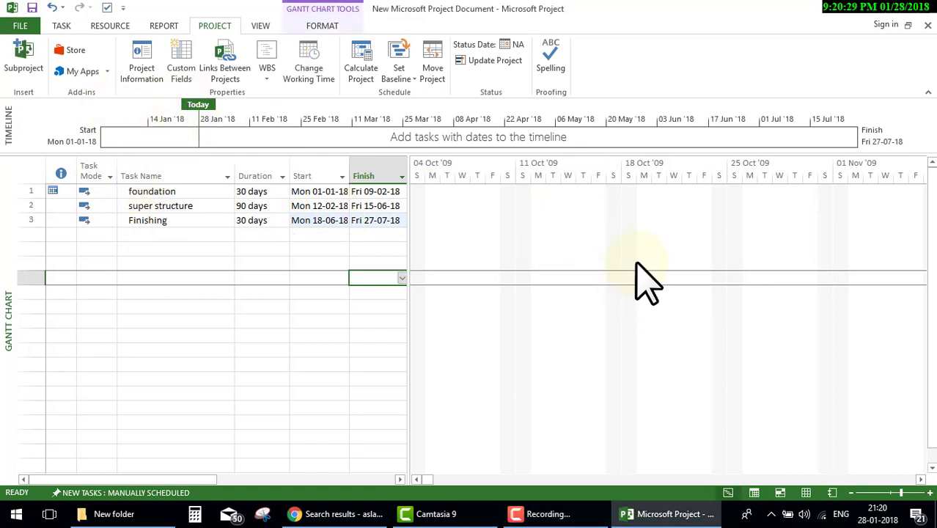
{"action": "scroll", "coordinate": [847, 407], "scroll_direction": "down", "scroll_amount": 1}
{"action": "scroll", "coordinate": [834, 220], "scroll_direction": "up", "scroll_amount": 1}
{"action": "left_click", "coordinate": [852, 493]}
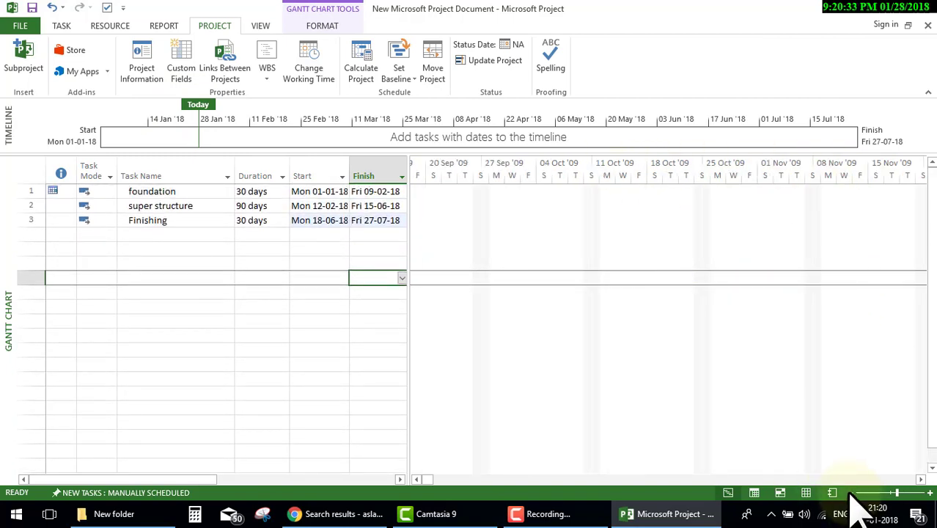
{"action": "left_click", "coordinate": [853, 494]}
{"action": "left_click", "coordinate": [852, 493]}
{"action": "left_click", "coordinate": [852, 494]}
{"action": "left_click", "coordinate": [852, 493]}
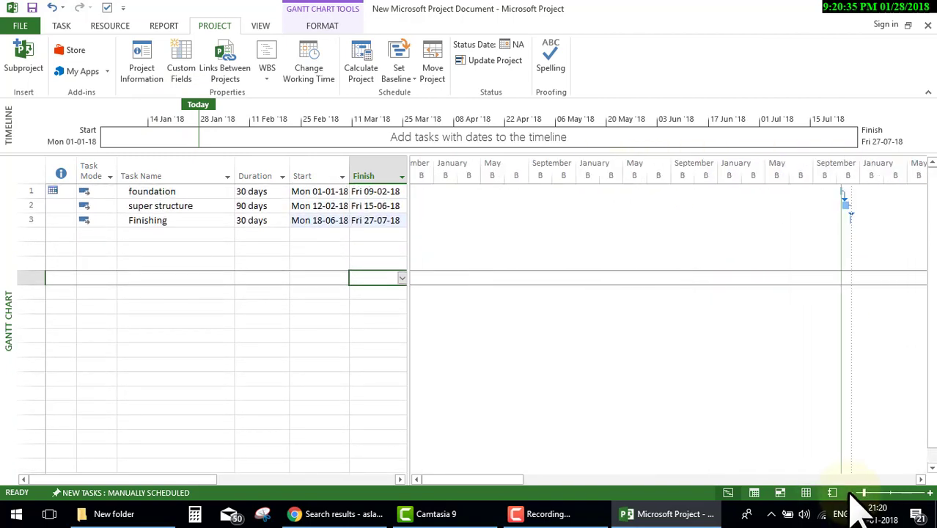
{"action": "left_click", "coordinate": [853, 493]}
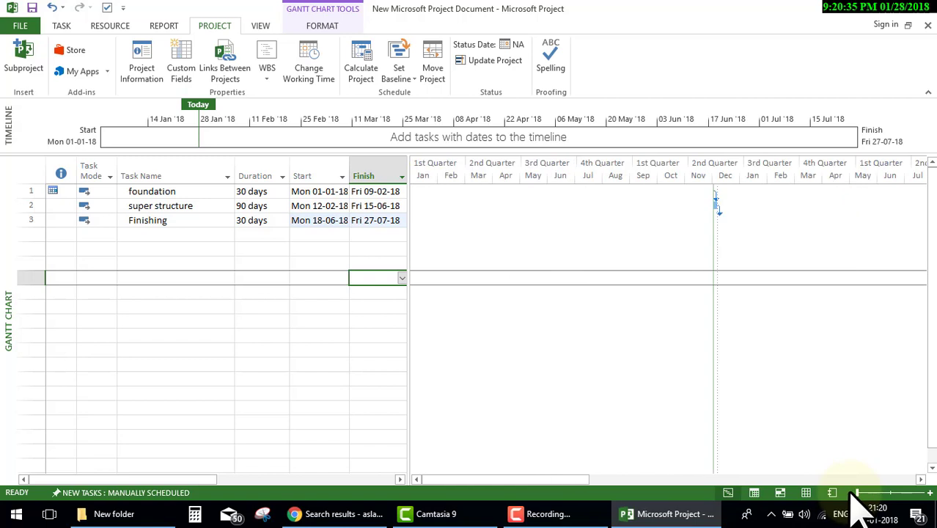
{"action": "left_click", "coordinate": [929, 494]}
{"action": "left_click", "coordinate": [929, 494]}
{"action": "left_click", "coordinate": [929, 493]}
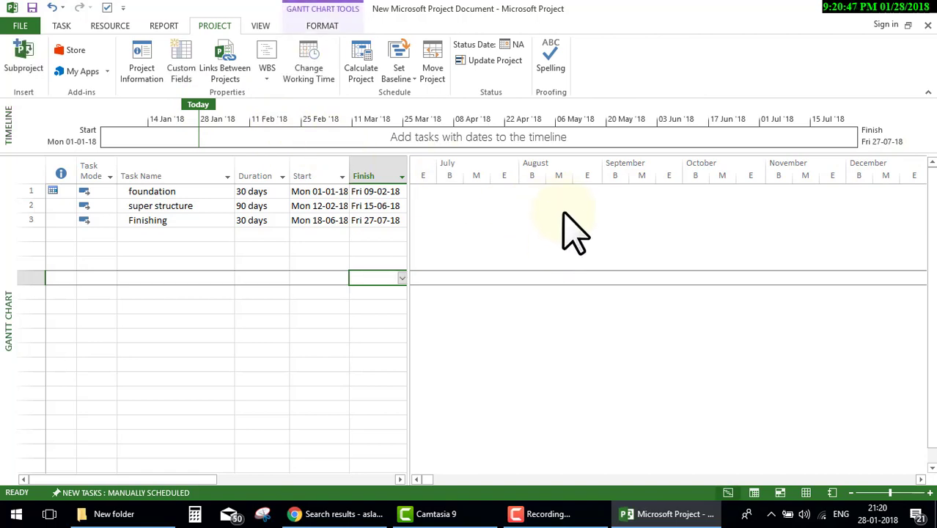
Scroll the chart to January–June and mark the foundation bar and its link to super structure
{"action": "left_click_drag", "start_coordinate": [429, 479], "coordinate": [461, 480]}
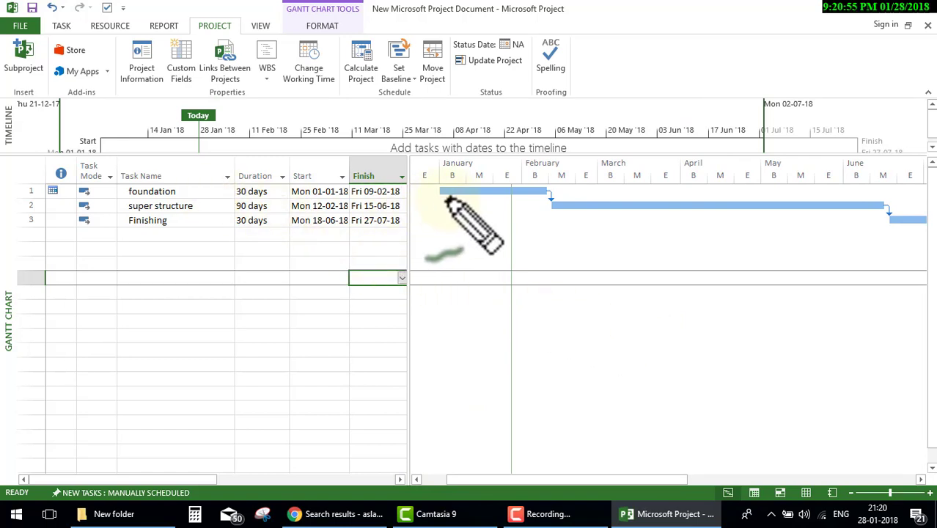
{"action": "left_click_drag", "start_coordinate": [438, 198], "coordinate": [541, 200]}
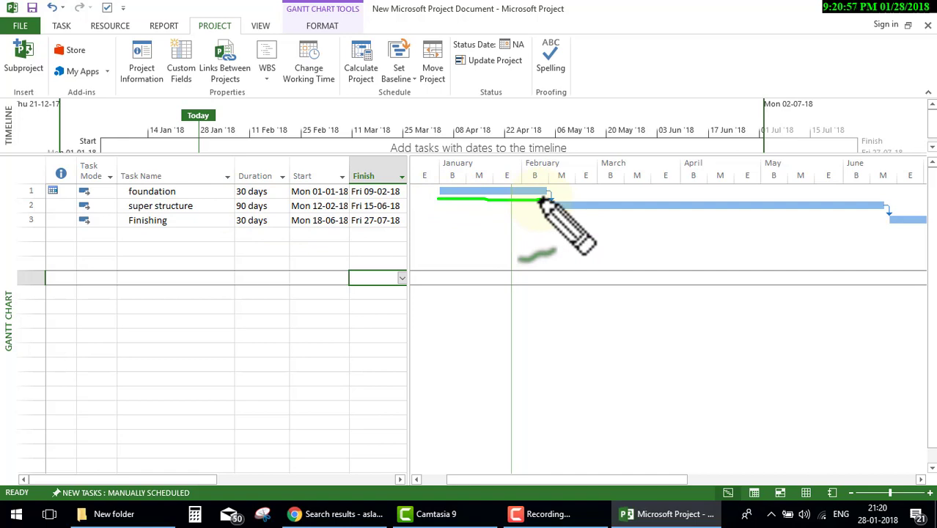
{"action": "mouse_move", "coordinate": [541, 200]}
{"action": "left_mouse_down"}
{"action": "mouse_move", "coordinate": [873, 211]}
{"action": "mouse_move", "coordinate": [908, 222]}
{"action": "left_mouse_up"}
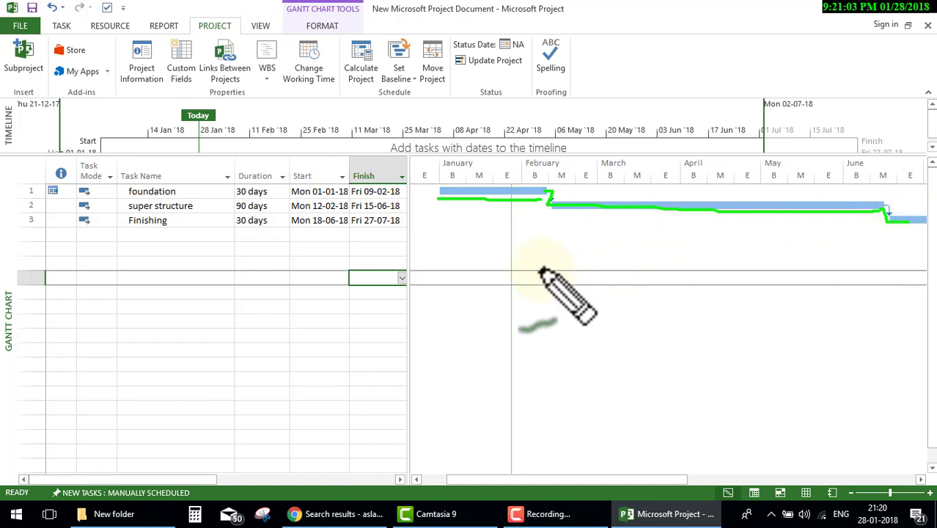
{"action": "key", "text": "Escape"}
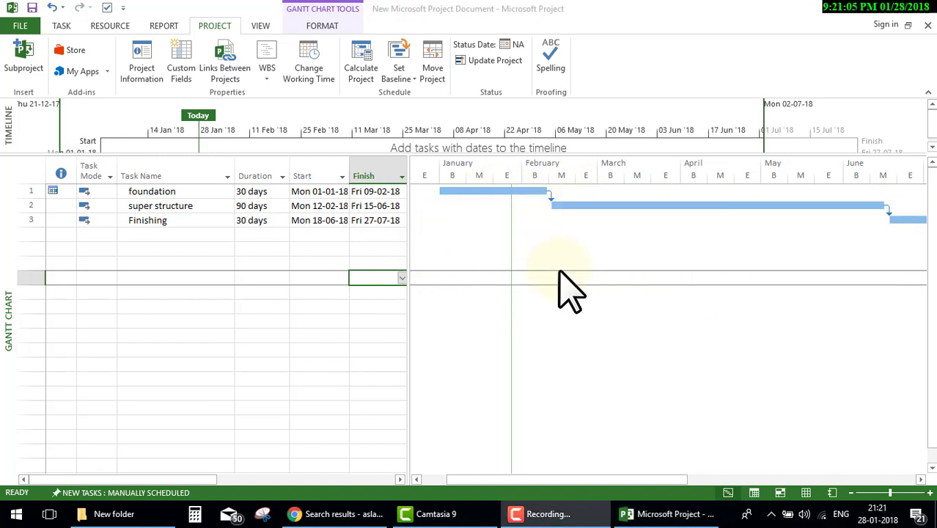
Add a calendar exception named '2nd off of every months' in the working time calendar
{"action": "left_click", "coordinate": [308, 275]}
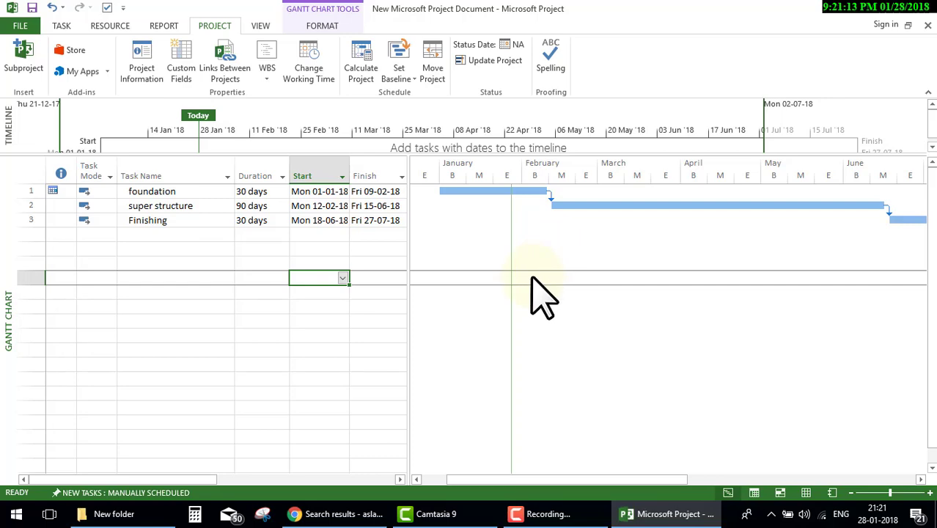
{"action": "left_click", "coordinate": [310, 71]}
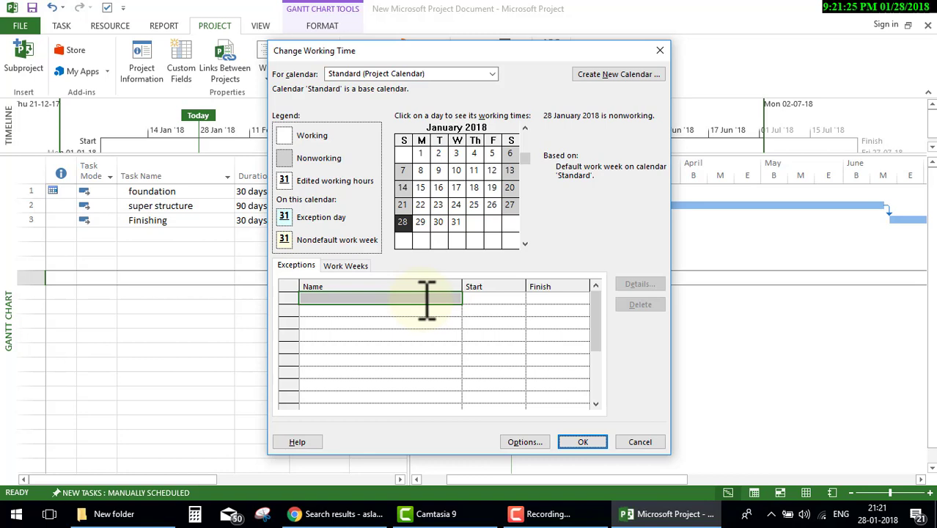
{"action": "left_click", "coordinate": [421, 299]}
{"action": "type", "text": "2nd of of every months"}
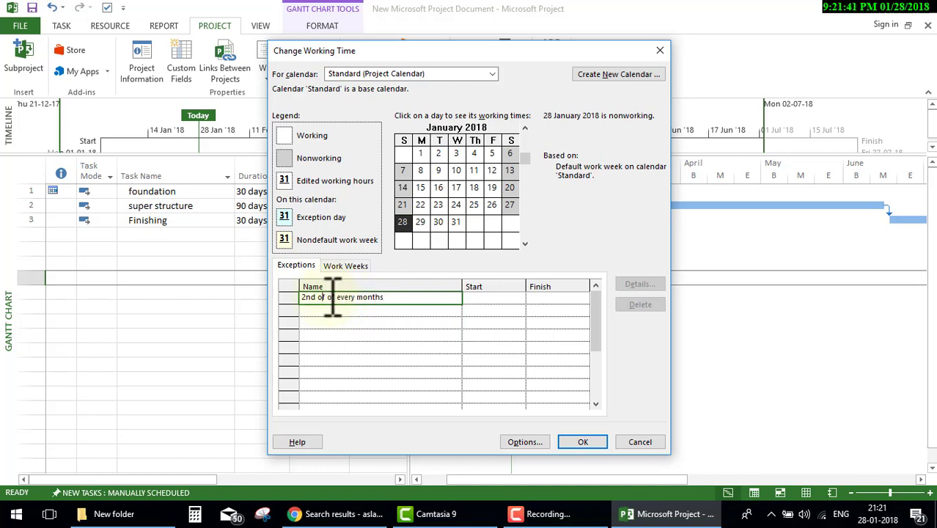
{"action": "type", "text": "f"}
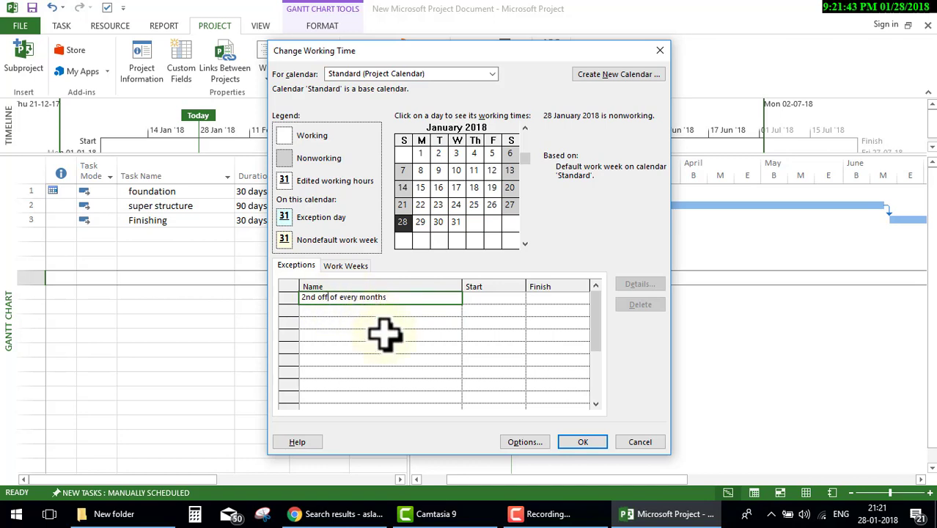
Set the exception's start date to 01-01-2018
{"action": "left_click", "coordinate": [498, 297]}
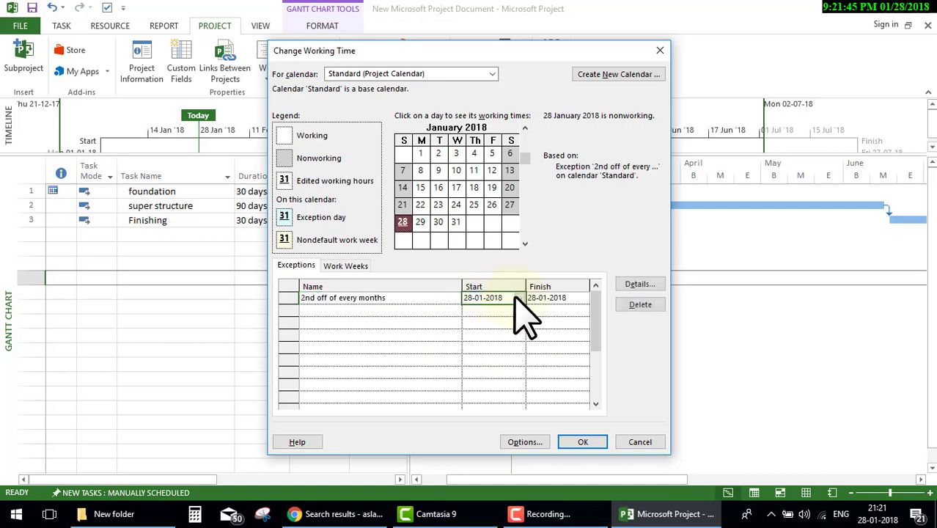
{"action": "left_click", "coordinate": [518, 297]}
{"action": "left_click", "coordinate": [434, 338]}
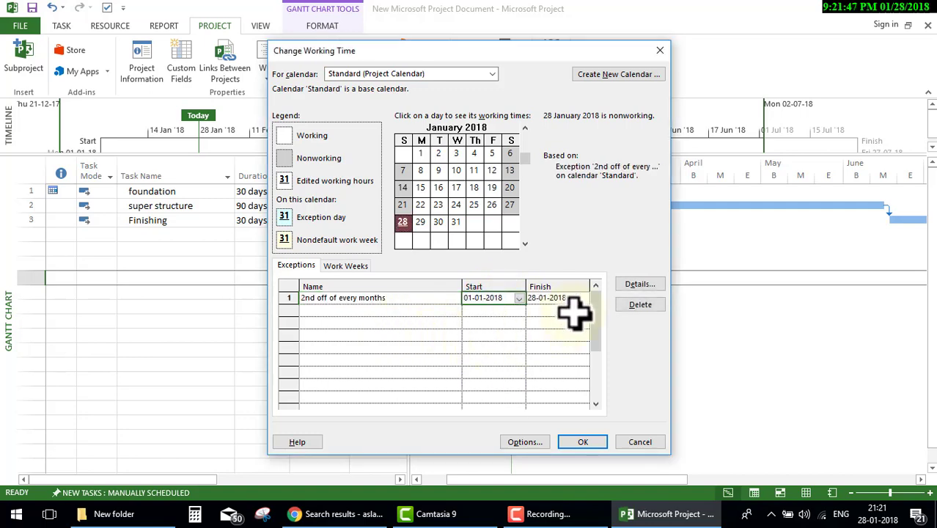
{"action": "left_click", "coordinate": [576, 301]}
Set the exception's finish date to 27-07-2018 and open its Details
{"action": "left_click", "coordinate": [583, 298]}
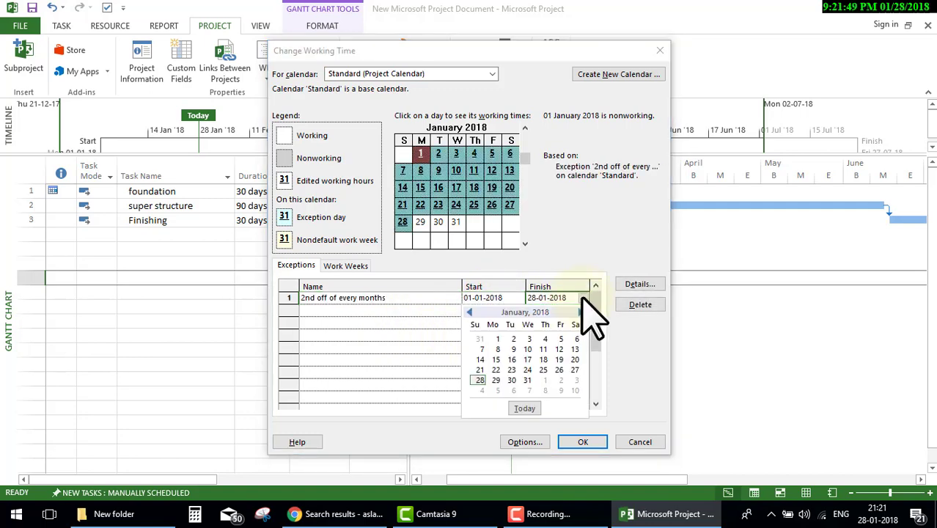
{"action": "left_click", "coordinate": [513, 44]}
{"action": "left_click_drag", "start_coordinate": [557, 54], "coordinate": [754, 91]}
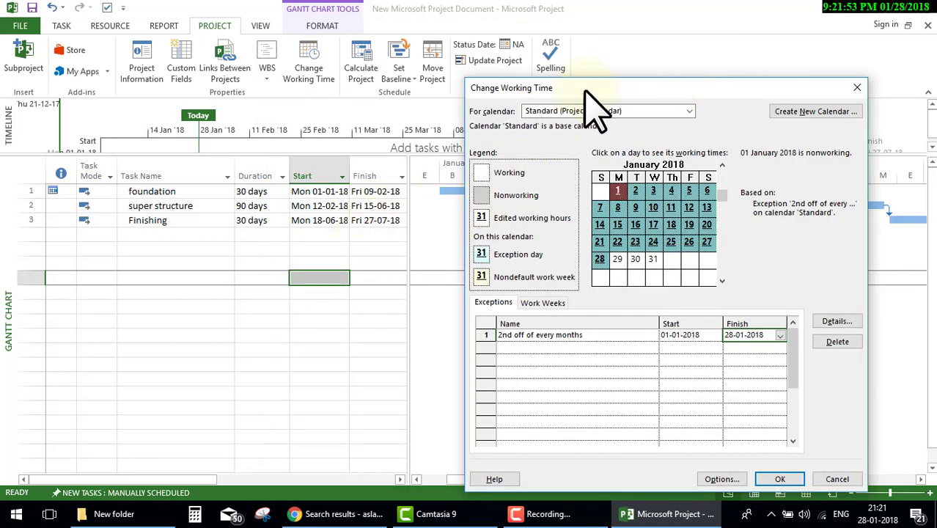
{"action": "left_click_drag", "start_coordinate": [583, 88], "coordinate": [367, 28]}
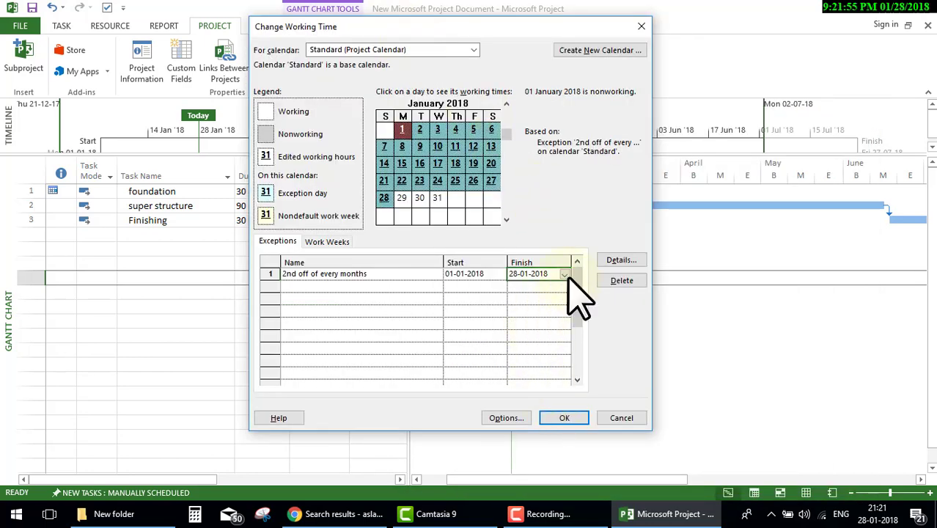
{"action": "left_click", "coordinate": [564, 274]}
{"action": "left_click", "coordinate": [560, 288]}
{"action": "left_click", "coordinate": [561, 288]}
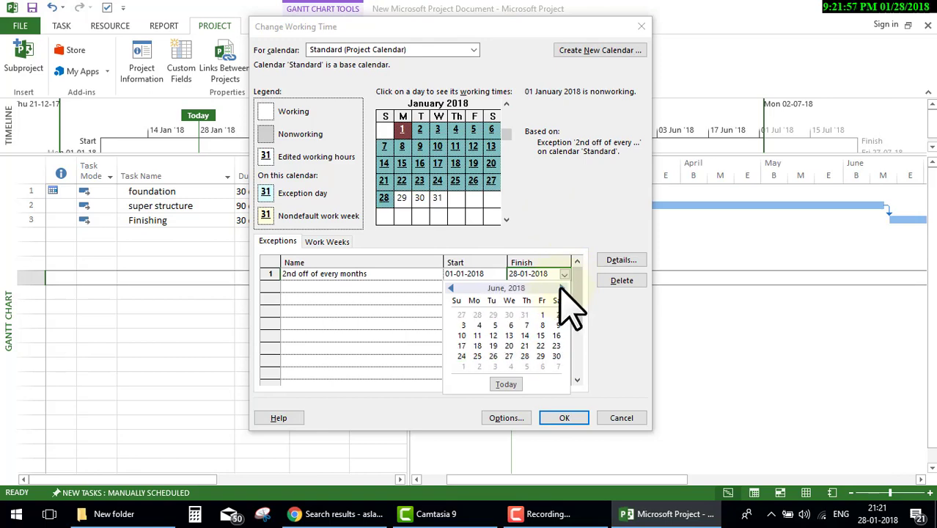
{"action": "left_click", "coordinate": [562, 289]}
{"action": "left_click", "coordinate": [540, 345]}
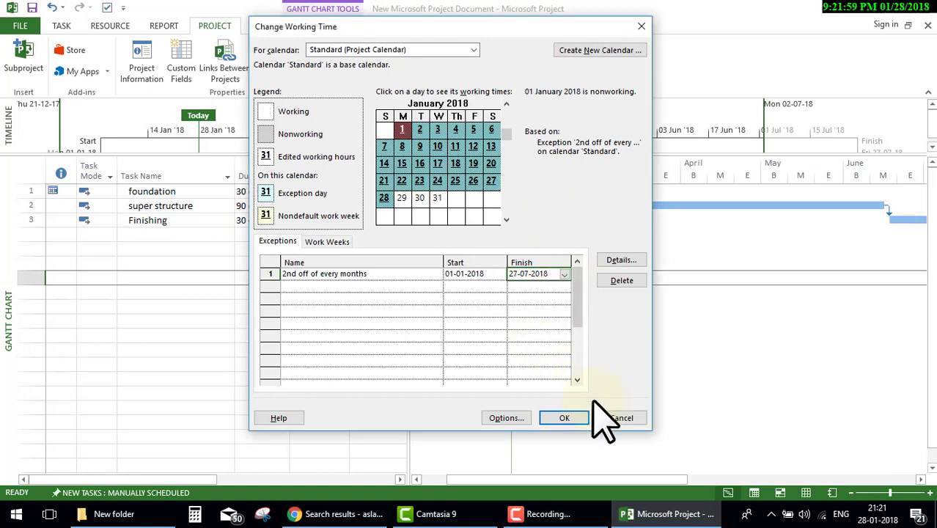
{"action": "left_click", "coordinate": [621, 260]}
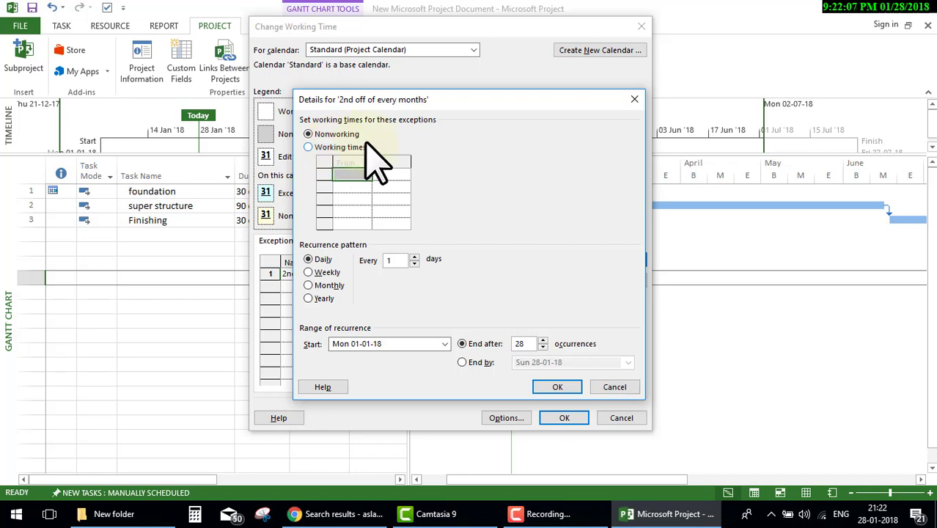
Make the exception recur monthly on day 2 for 7 occurrences and apply it
{"action": "left_click", "coordinate": [320, 286]}
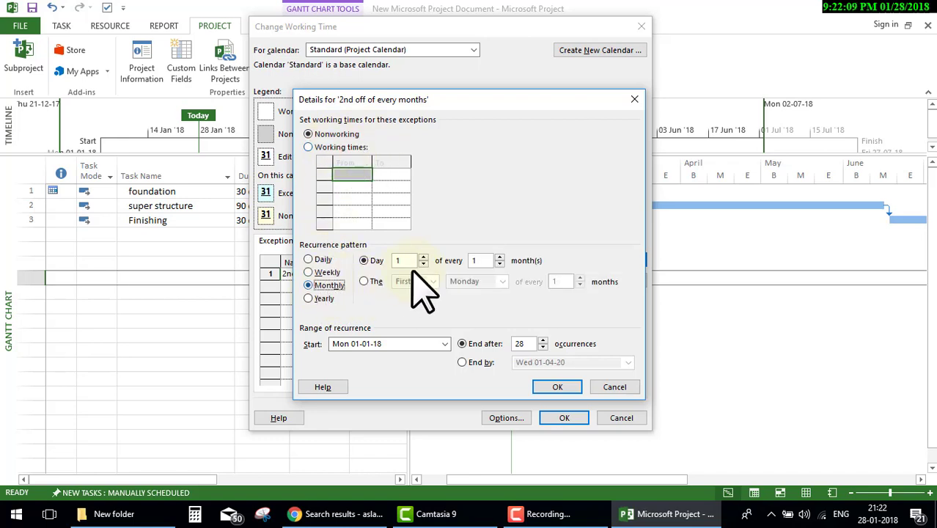
{"action": "left_click", "coordinate": [423, 258]}
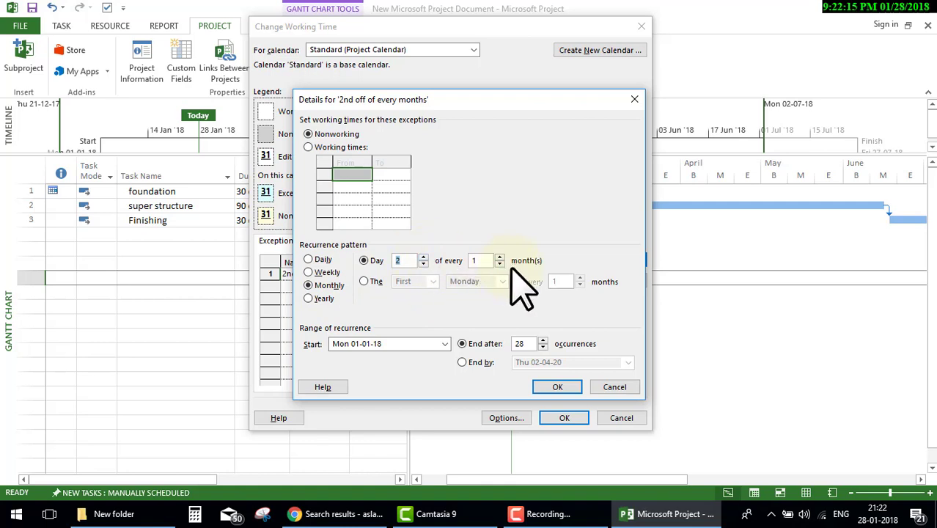
{"action": "double_click", "coordinate": [518, 343]}
{"action": "type", "text": "7"}
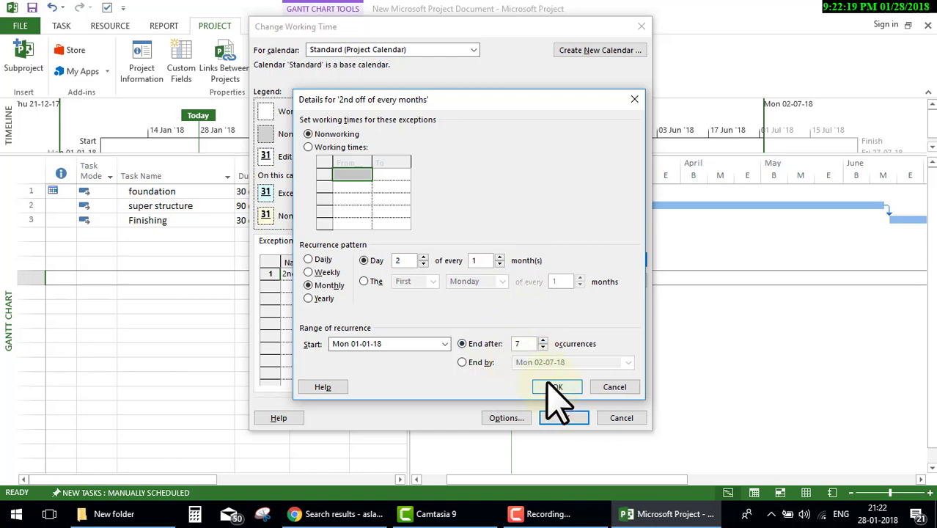
{"action": "left_click", "coordinate": [557, 389]}
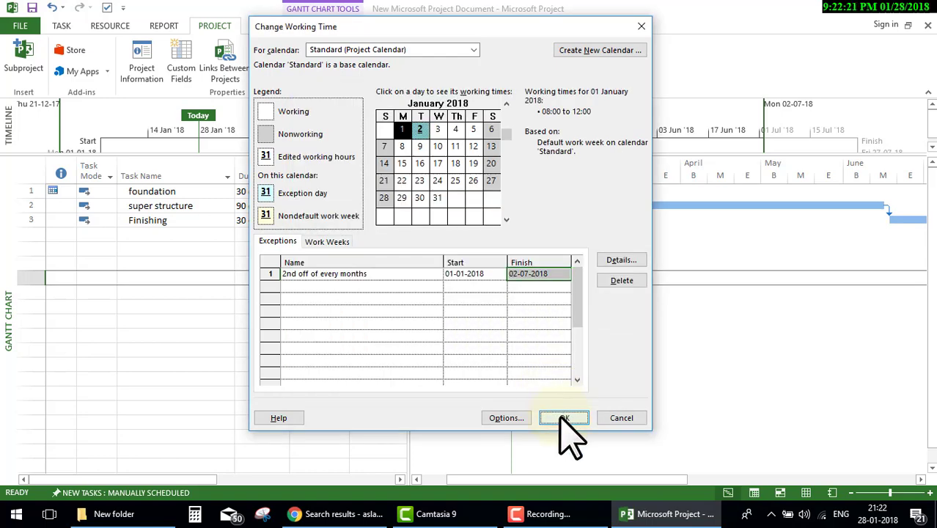
{"action": "left_click", "coordinate": [400, 334]}
Widen the task table to show Predecessors beside the shifted dates, then bring up the Windows calendar
{"action": "left_click", "coordinate": [561, 418]}
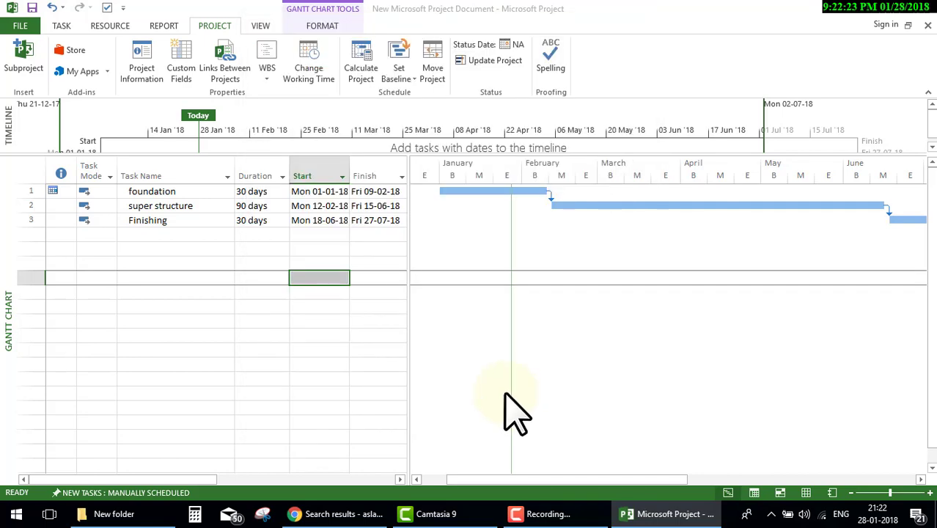
{"action": "left_click", "coordinate": [313, 293]}
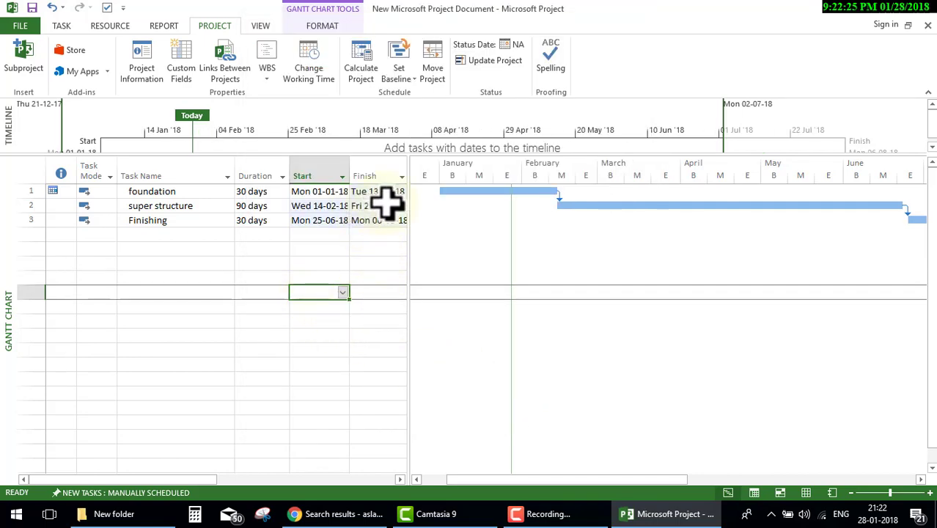
{"action": "left_click_drag", "start_coordinate": [410, 164], "coordinate": [432, 163]}
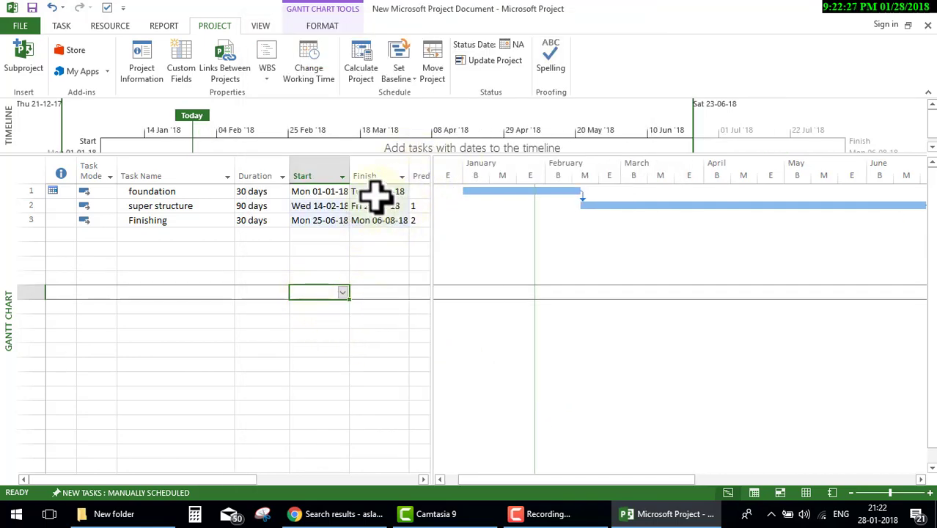
{"action": "left_click_drag", "start_coordinate": [351, 253], "coordinate": [388, 245]}
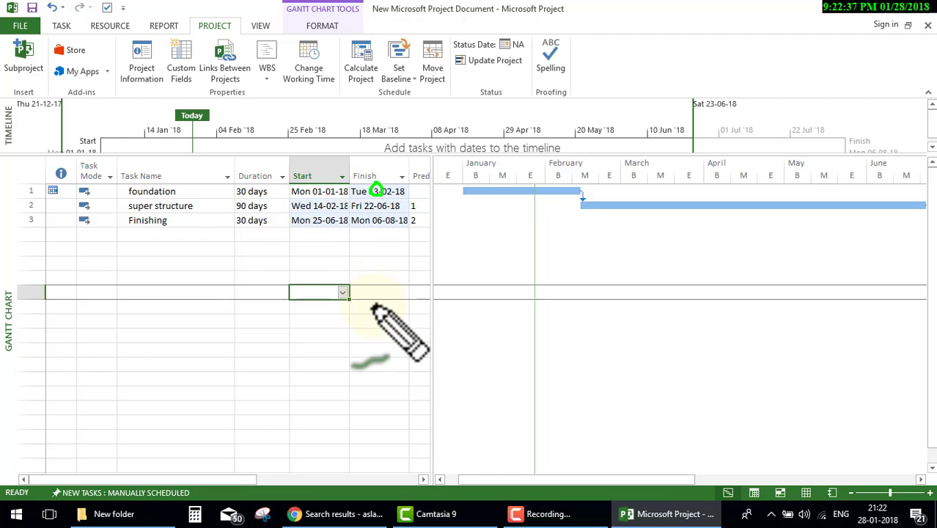
{"action": "key", "text": "Escape"}
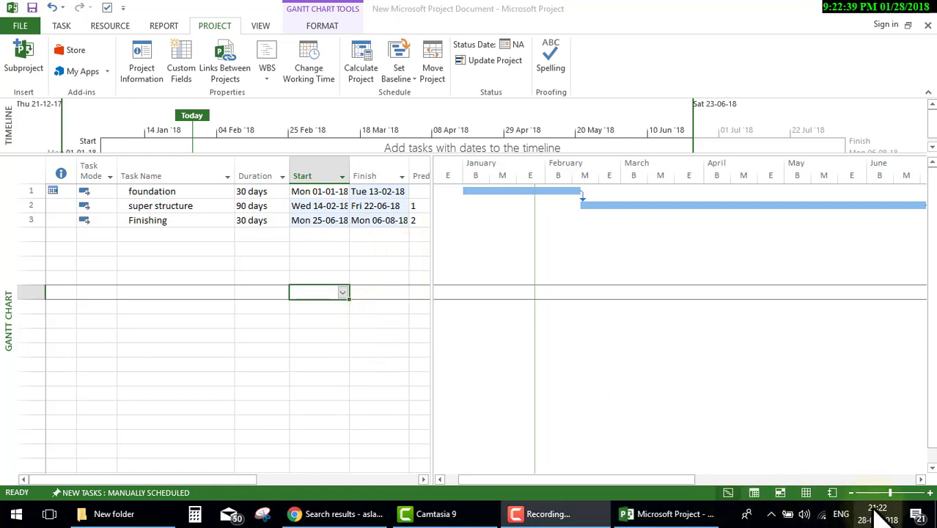
{"action": "left_click", "coordinate": [885, 513]}
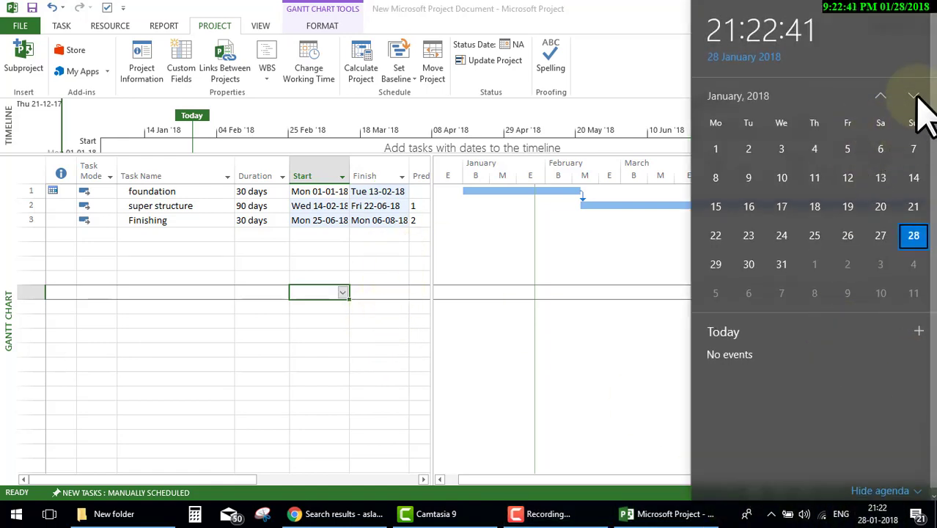
Page the Windows calendar to February 2018, then return to the Project schedule
{"action": "left_click", "coordinate": [914, 96]}
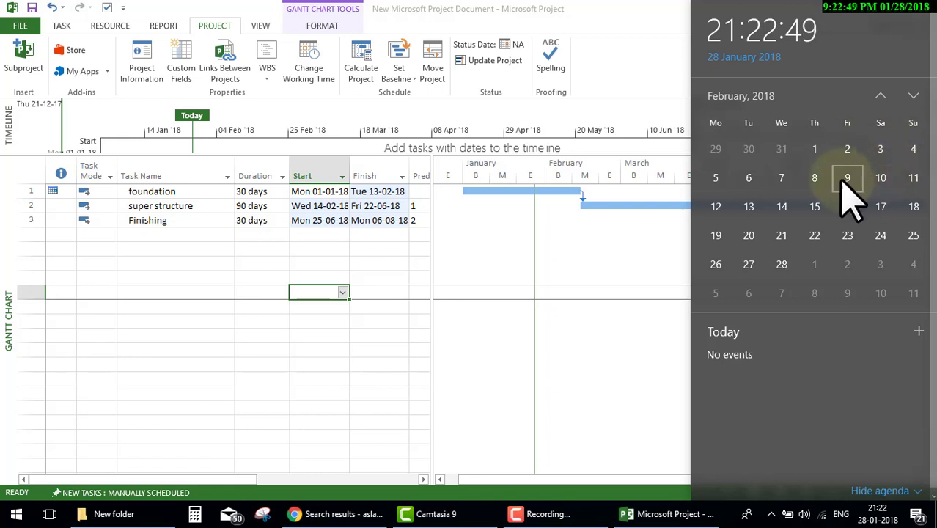
{"action": "left_click", "coordinate": [627, 429]}
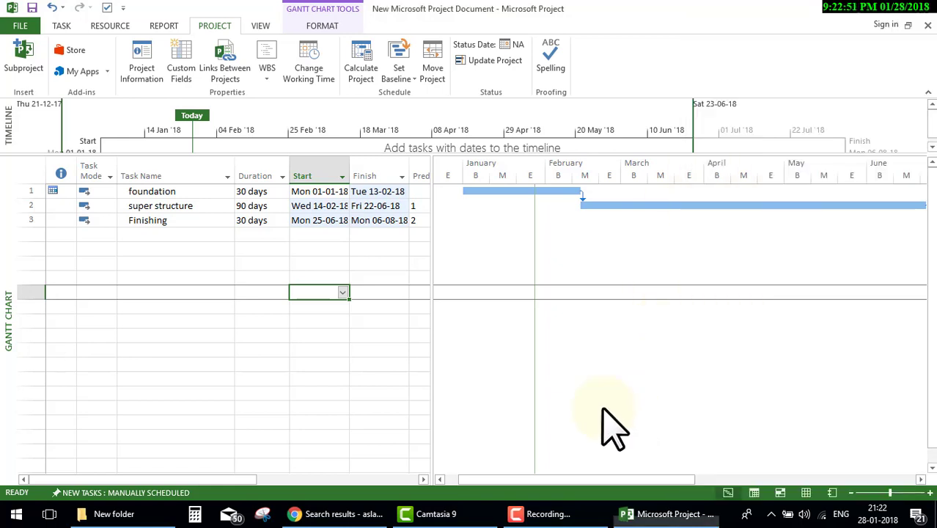
{"action": "left_click", "coordinate": [311, 249]}
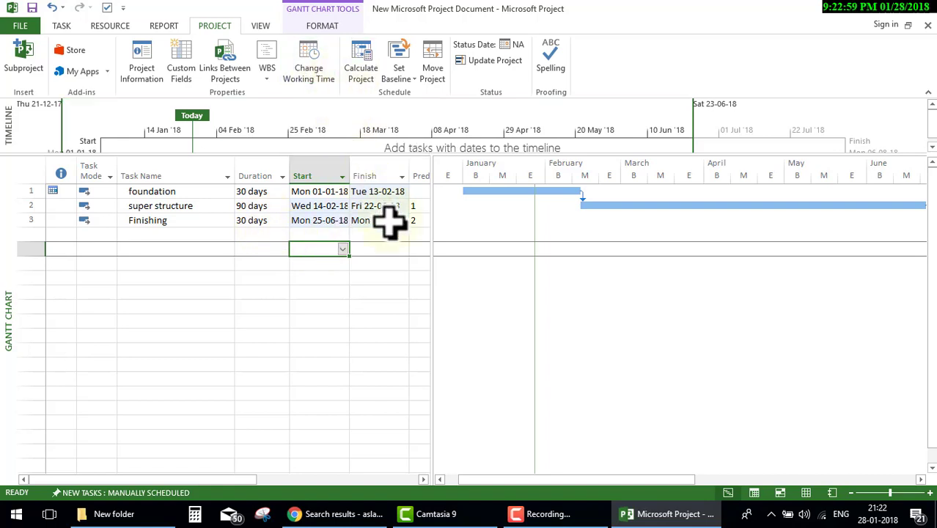
{"action": "left_click", "coordinate": [560, 514]}
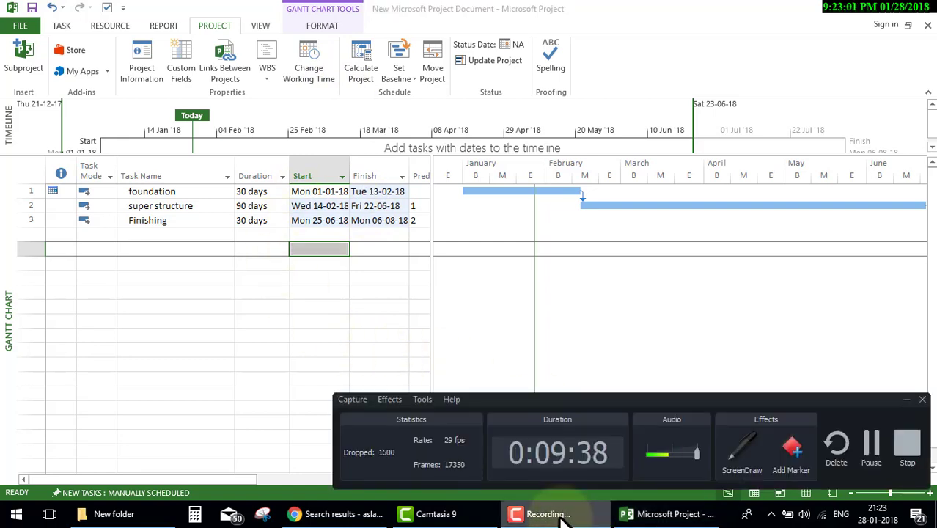
{"action": "left_click", "coordinate": [509, 261]}
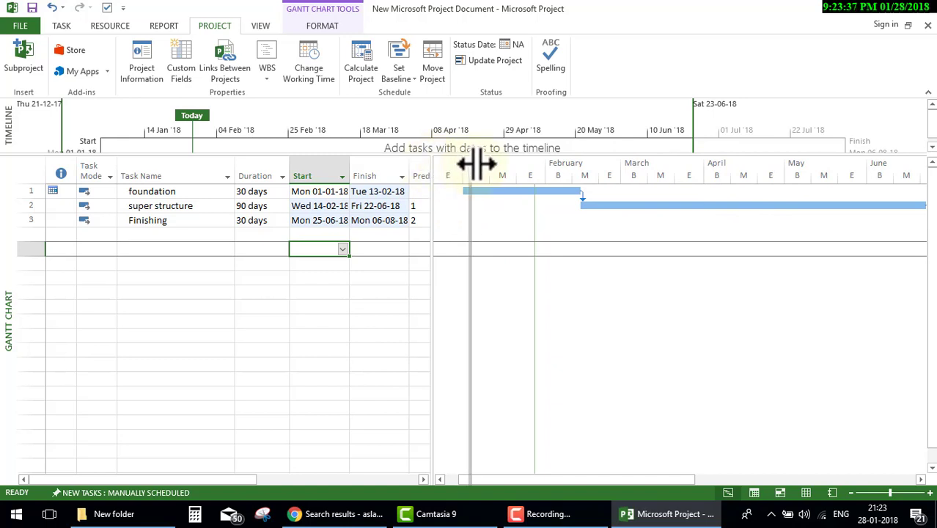
Widen the task table to show the full Predecessors column: 1 for super structure, 2 for Finishing
{"action": "left_click_drag", "start_coordinate": [432, 168], "coordinate": [475, 167]}
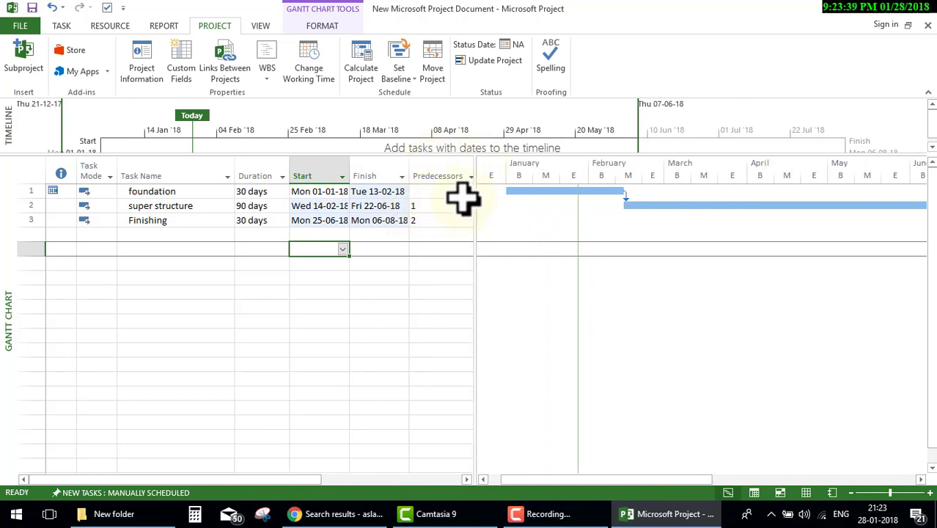